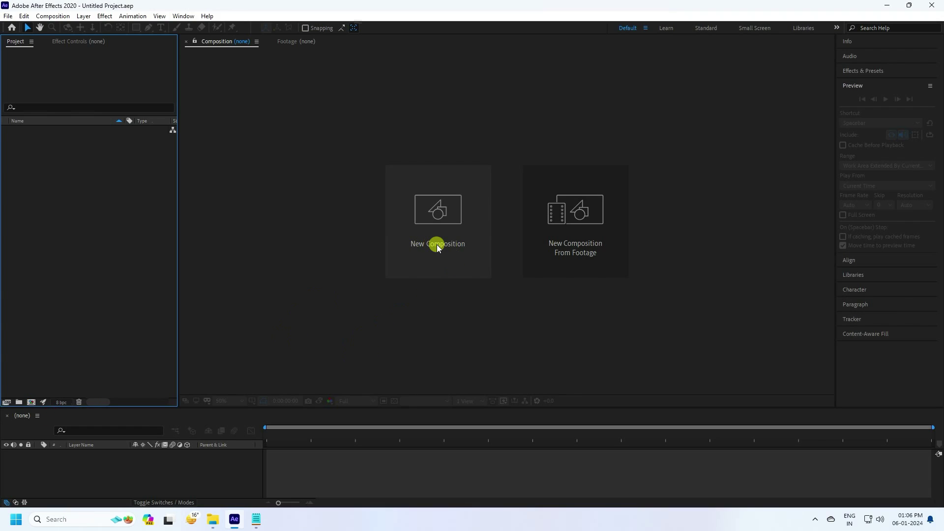
- Create a 1920×1080 Comp 1 and type 'evil dead' as a text layer
{"action": "left_click", "coordinate": [438, 248]}
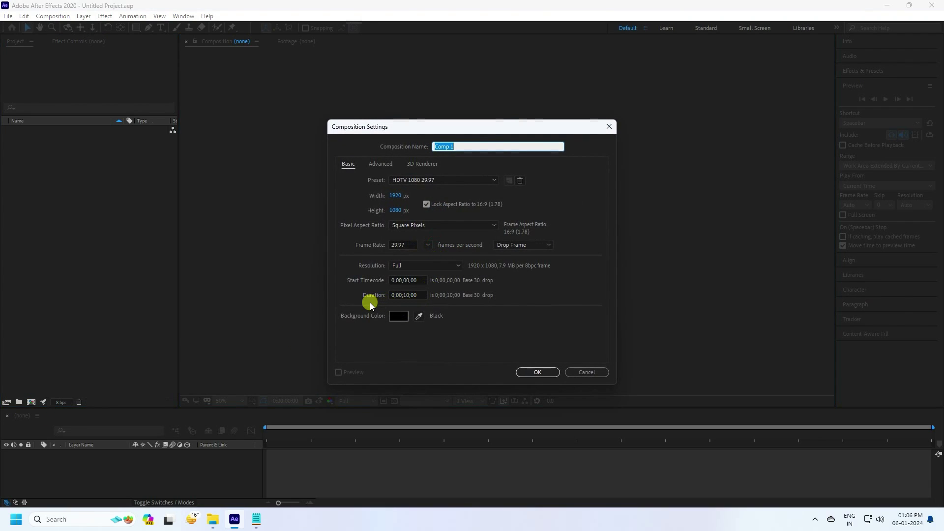
{"action": "left_click", "coordinate": [537, 372]}
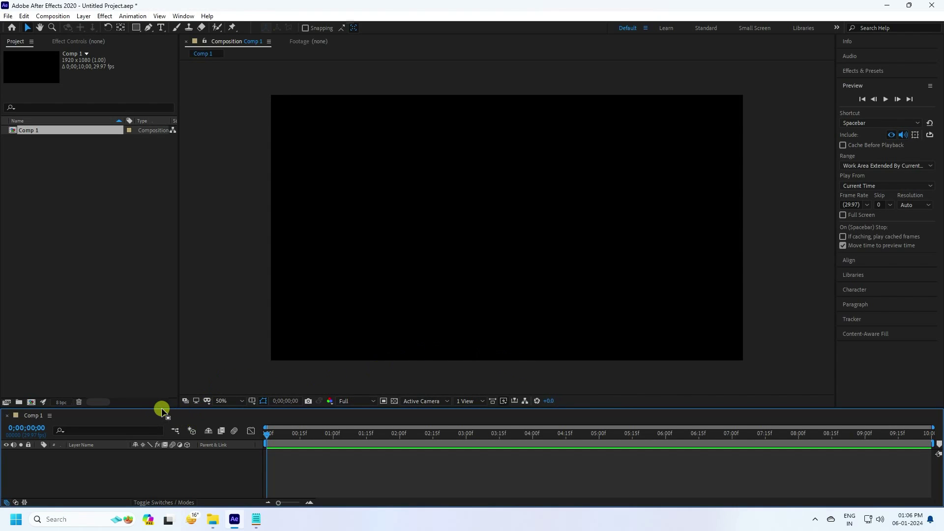
{"action": "left_click_drag", "start_coordinate": [165, 408], "coordinate": [169, 373]}
{"action": "left_click", "coordinate": [162, 28]}
{"action": "left_click", "coordinate": [370, 205]}
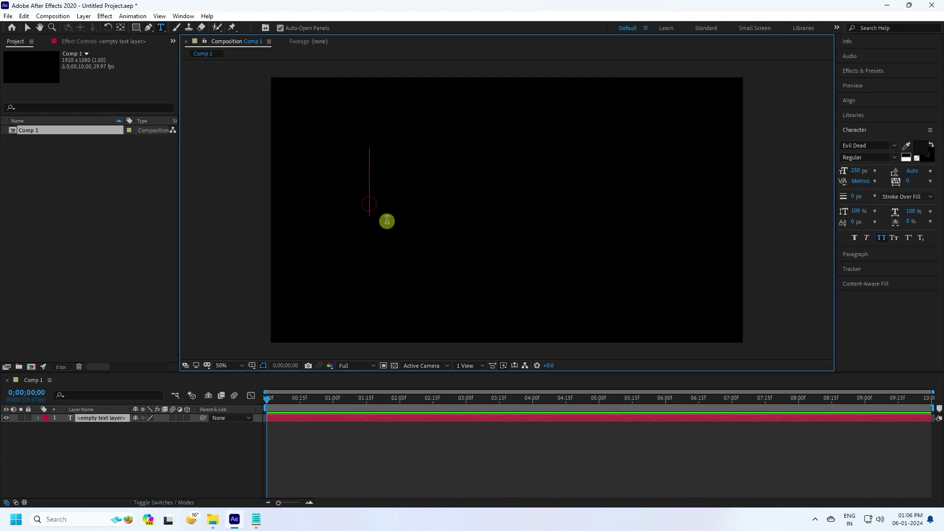
{"action": "type", "text": "evil"}
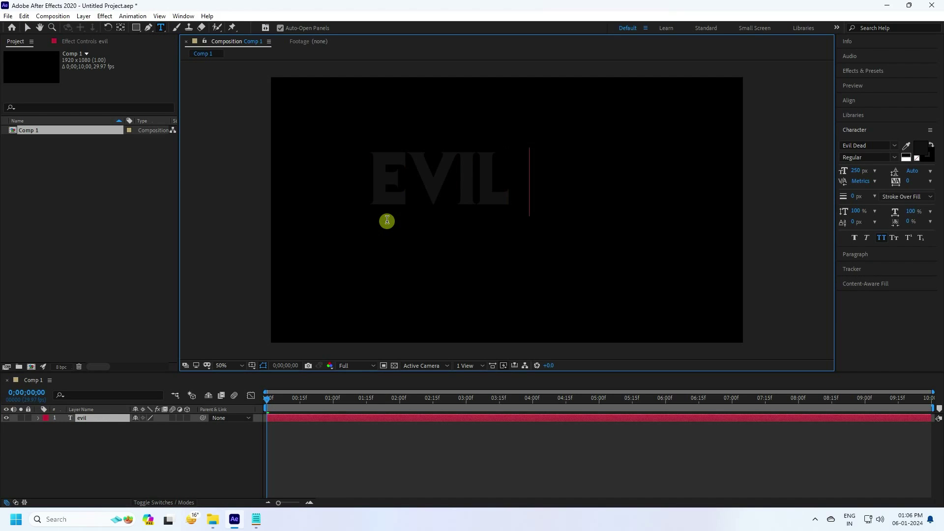
{"action": "type", "text": " dead"}
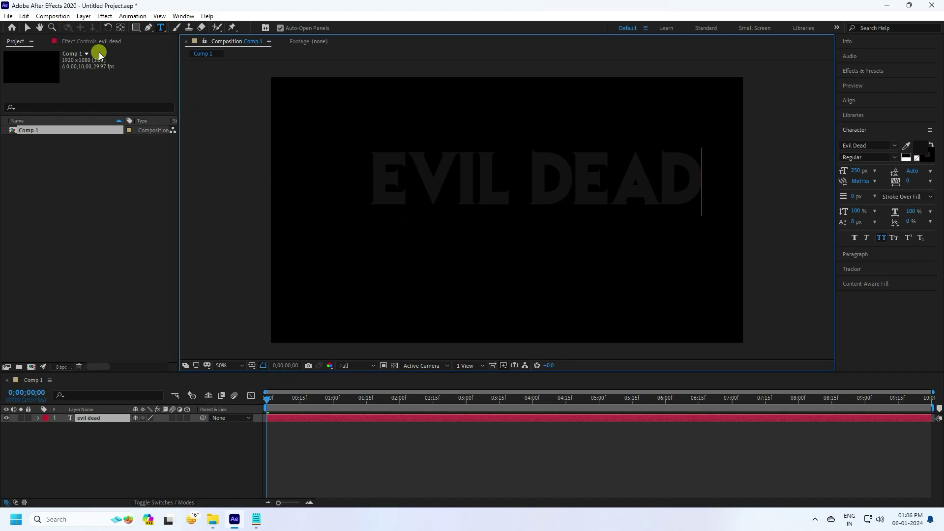
{"action": "left_click", "coordinate": [24, 28]}
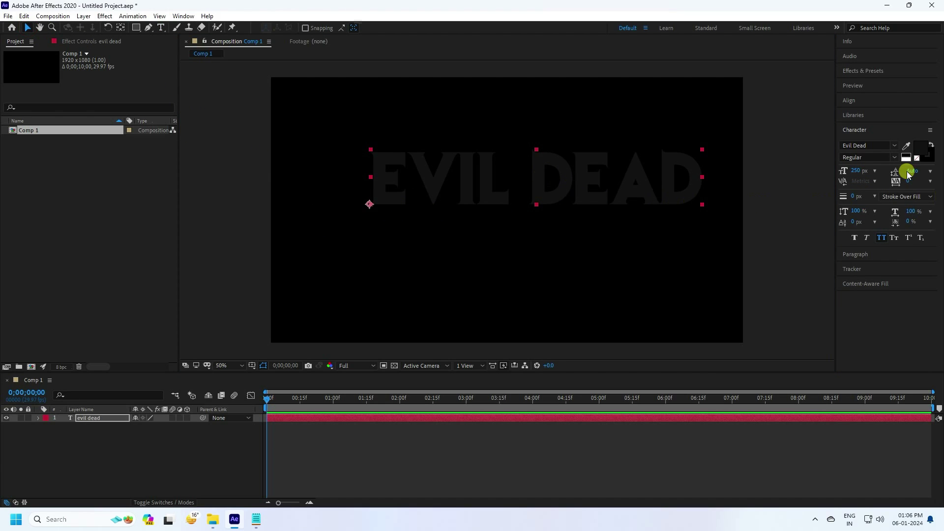
- Colour the text #141414, centre it in the frame, and centre its anchor point
{"action": "left_click", "coordinate": [921, 149]}
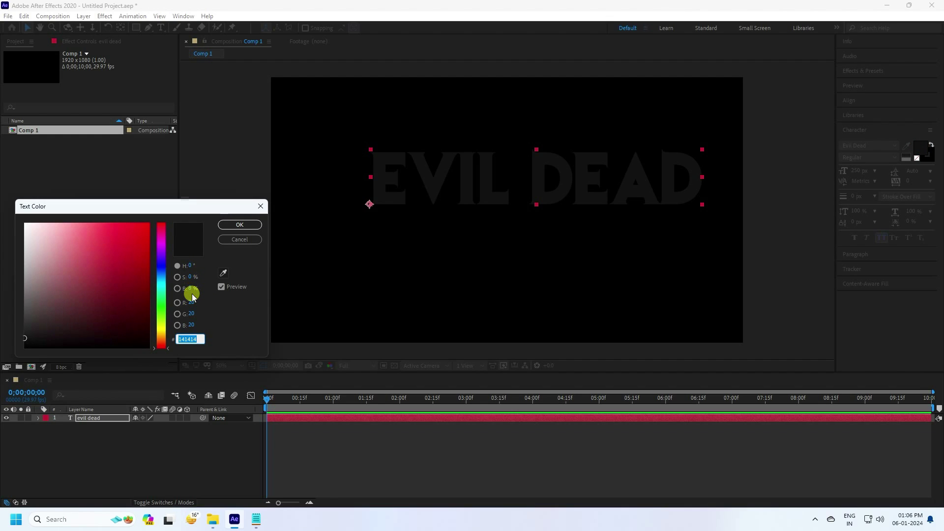
{"action": "left_click", "coordinate": [240, 224]}
{"action": "left_click", "coordinate": [854, 100]}
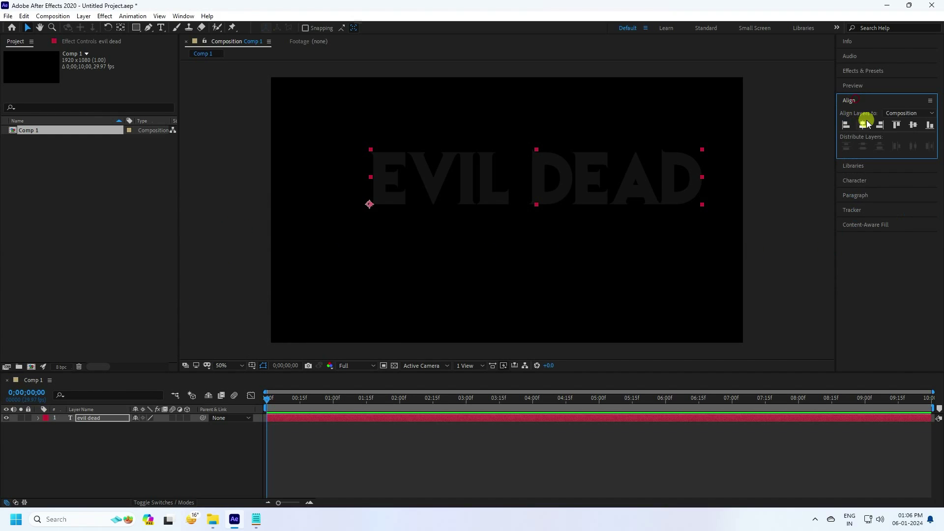
{"action": "left_click", "coordinate": [864, 124]}
{"action": "left_click", "coordinate": [913, 124]}
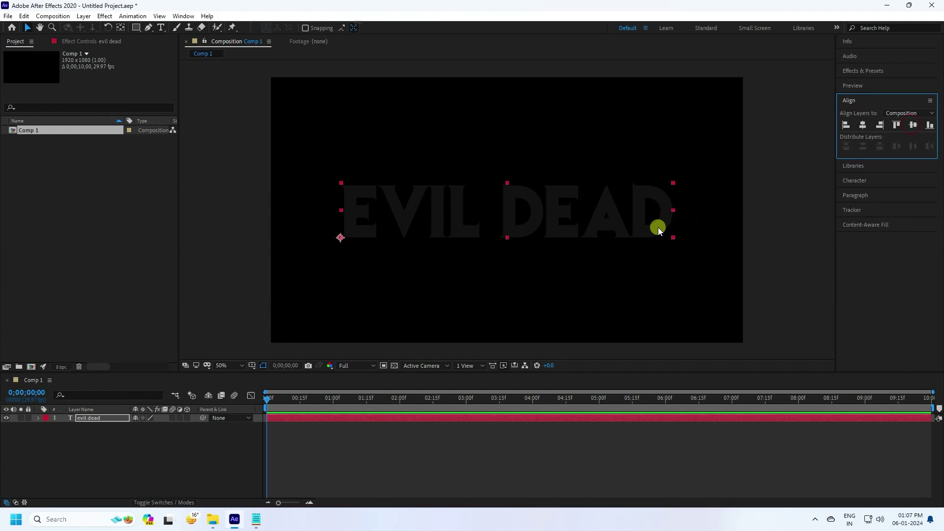
{"action": "key", "text": "ctrl+alt+Home"}
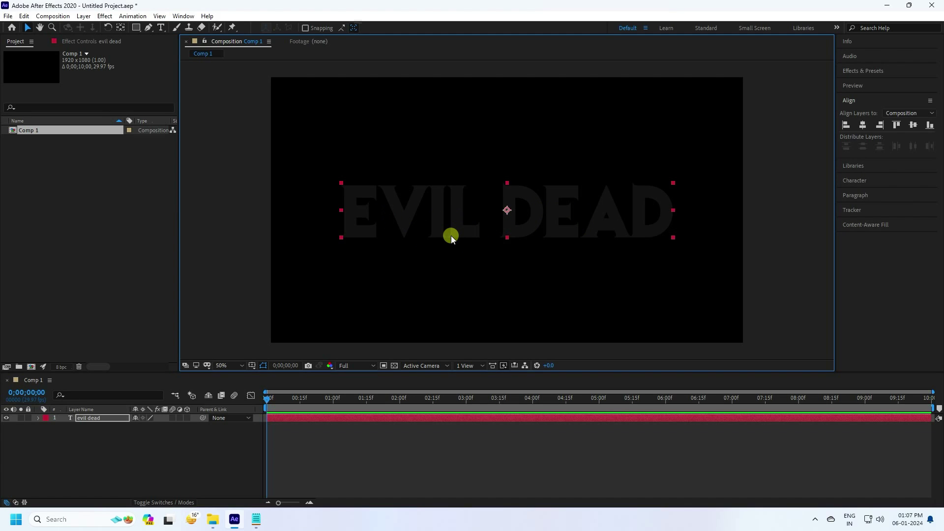
- Add a new black solid layer, Black Solid 1, to the composition
{"action": "left_click", "coordinate": [86, 472]}
{"action": "right_click", "coordinate": [86, 472]}
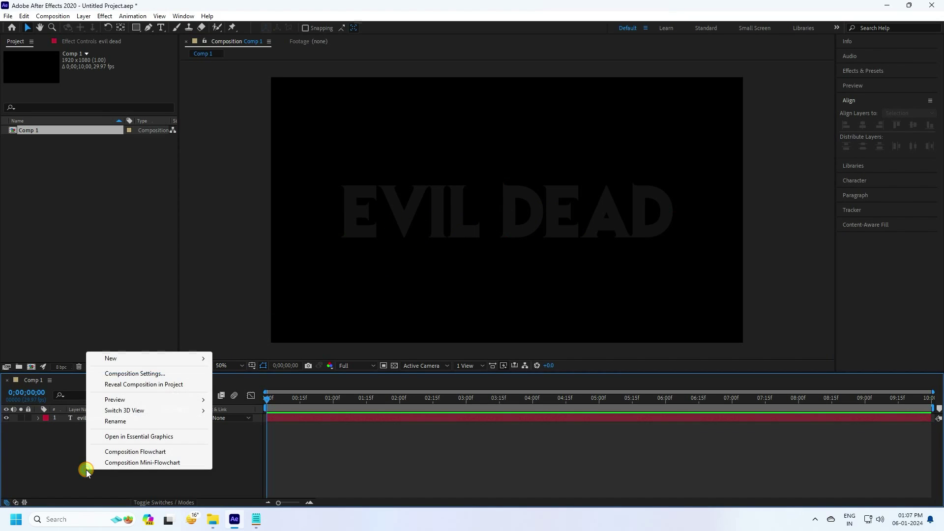
{"action": "left_click", "coordinate": [111, 359]}
{"action": "left_click", "coordinate": [238, 385]}
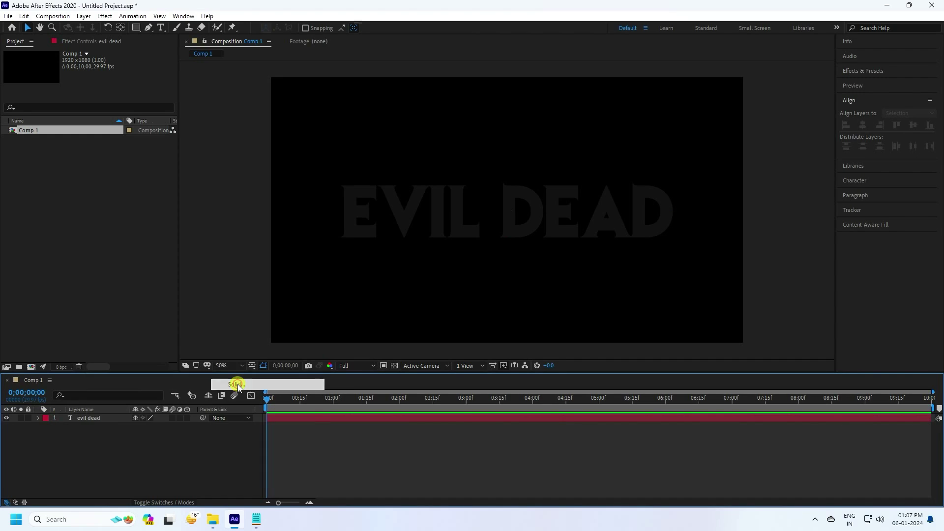
{"action": "left_click", "coordinate": [466, 318]}
{"action": "left_click", "coordinate": [26, 346]}
{"action": "left_click", "coordinate": [234, 225]}
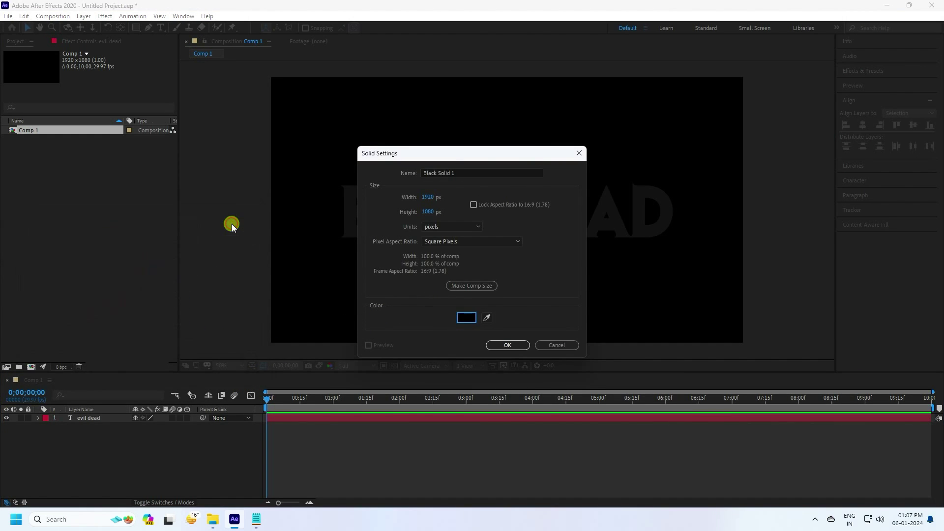
{"action": "left_click", "coordinate": [504, 345]}
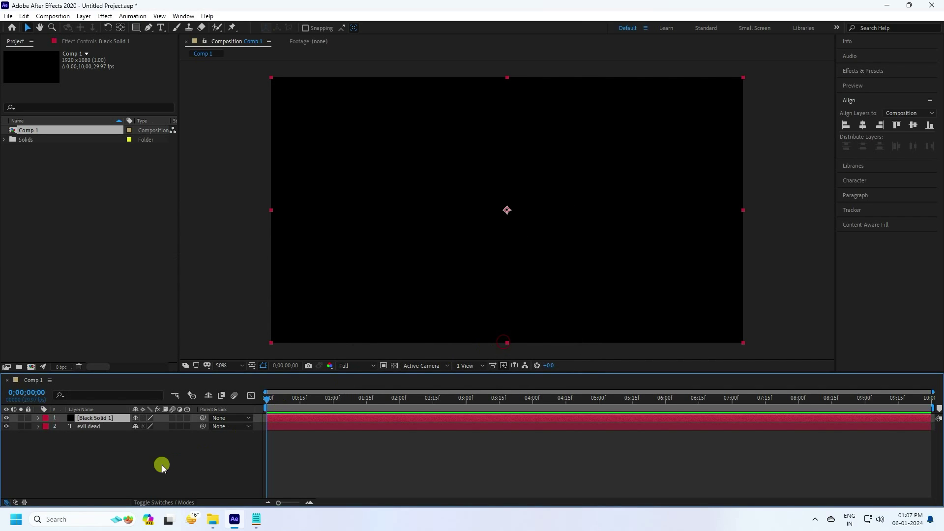
- Apply CC HexTile (Radius 5, Rotate 20°) to Black Solid 1 and move it below the text
{"action": "left_click", "coordinate": [858, 72]}
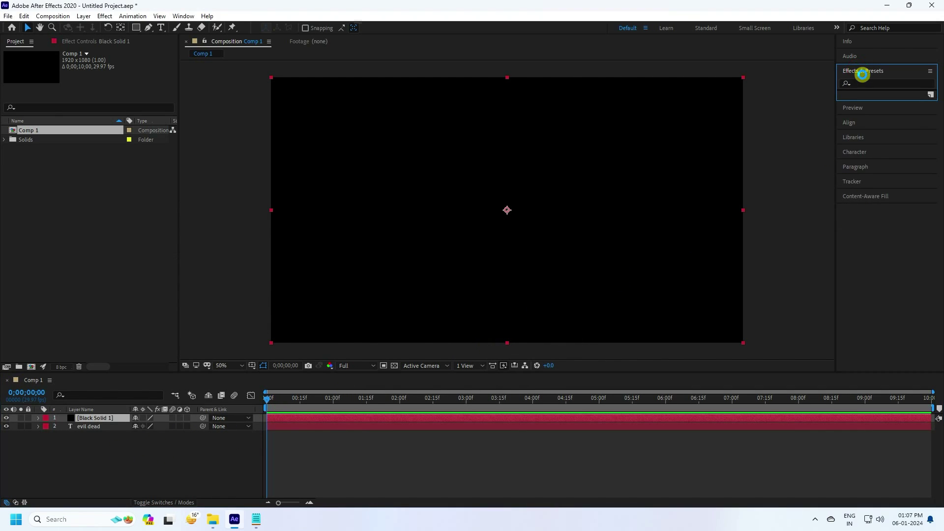
{"action": "left_click", "coordinate": [863, 82]}
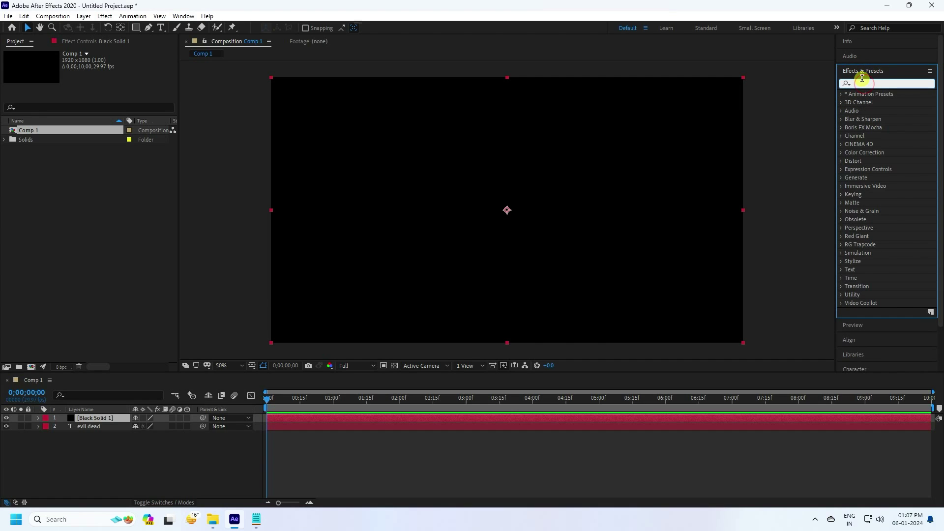
{"action": "type", "text": "cc hex"}
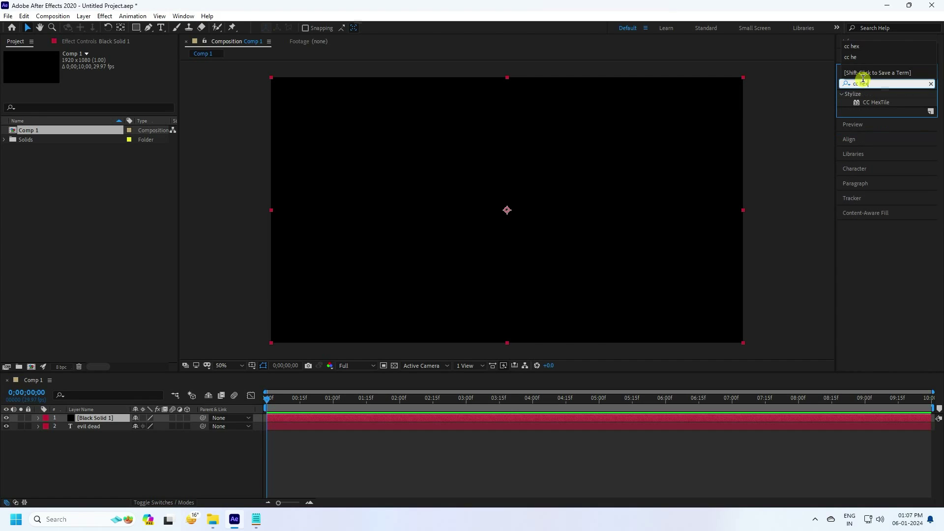
{"action": "left_click", "coordinate": [879, 104]}
{"action": "left_click_drag", "start_coordinate": [888, 106], "coordinate": [110, 419]}
{"action": "key", "text": "period"}
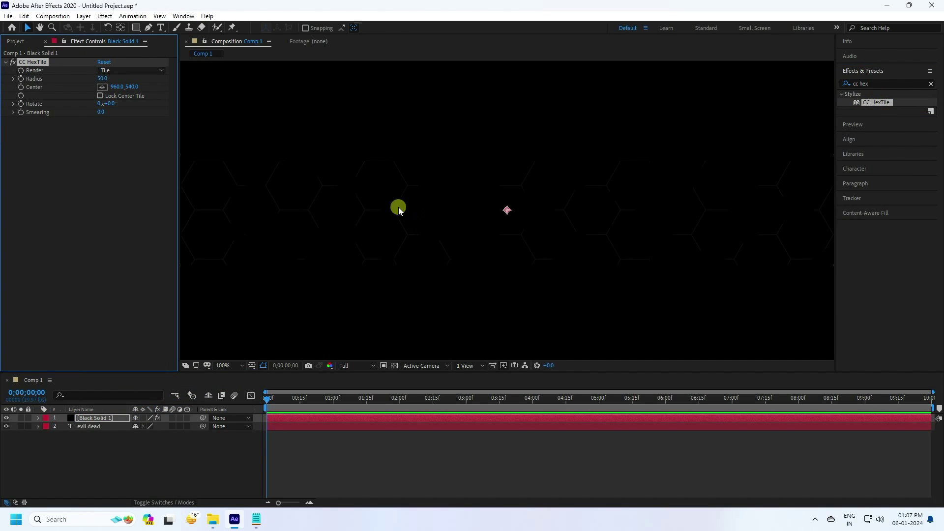
{"action": "key", "text": "comma"}
{"action": "left_click_drag", "start_coordinate": [93, 417], "coordinate": [88, 449]}
{"action": "left_click", "coordinate": [96, 450]}
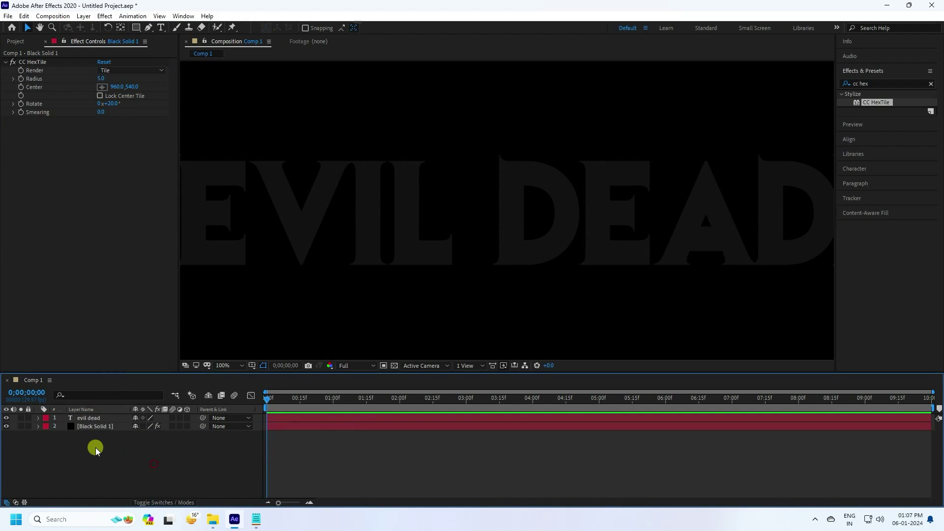
- Create a dark grey solid with brightness 10 and drag it to the bottom of the stack
{"action": "right_click", "coordinate": [95, 450]}
{"action": "mouse_move", "coordinate": [123, 336]}
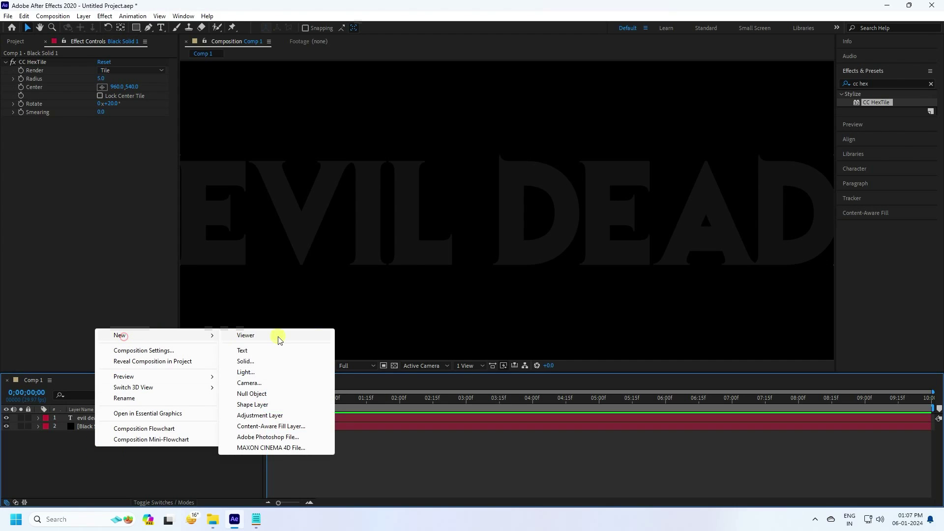
{"action": "left_click", "coordinate": [245, 362]}
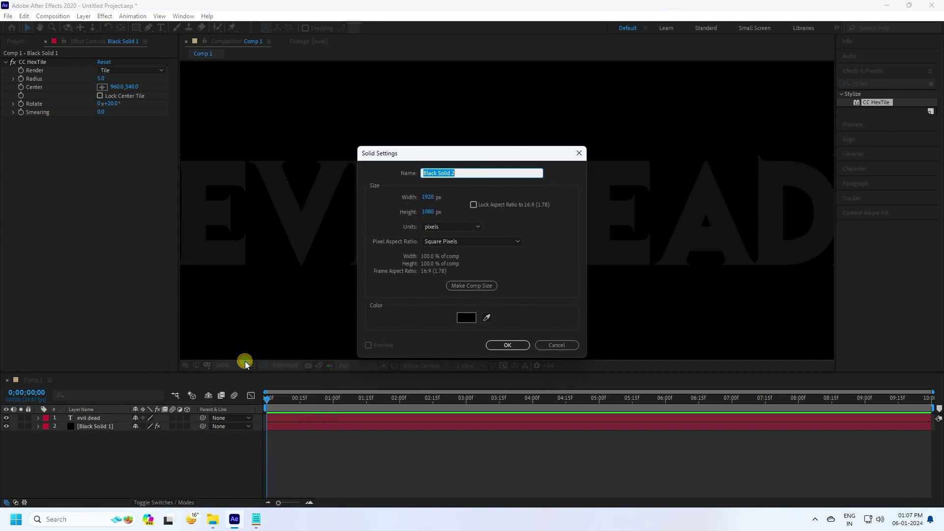
{"action": "left_click", "coordinate": [461, 319]}
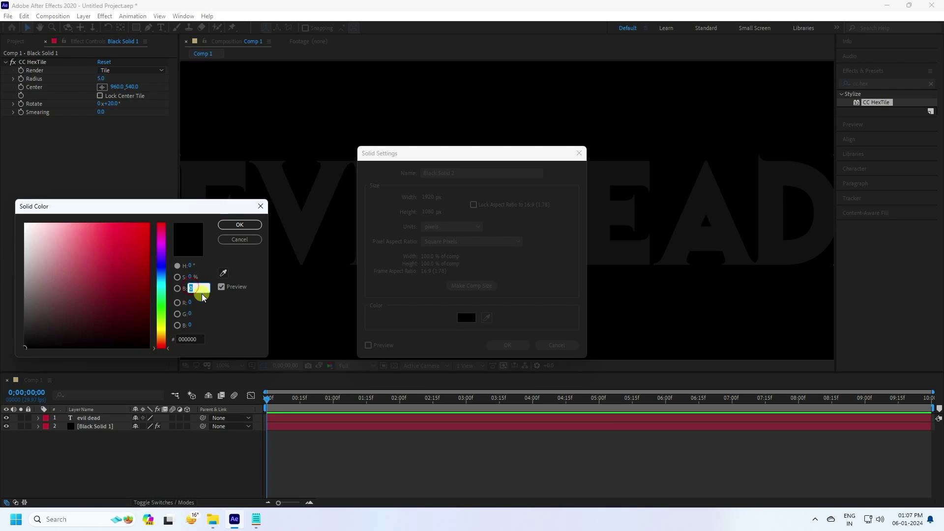
{"action": "type", "text": "10"}
{"action": "left_click", "coordinate": [239, 225]}
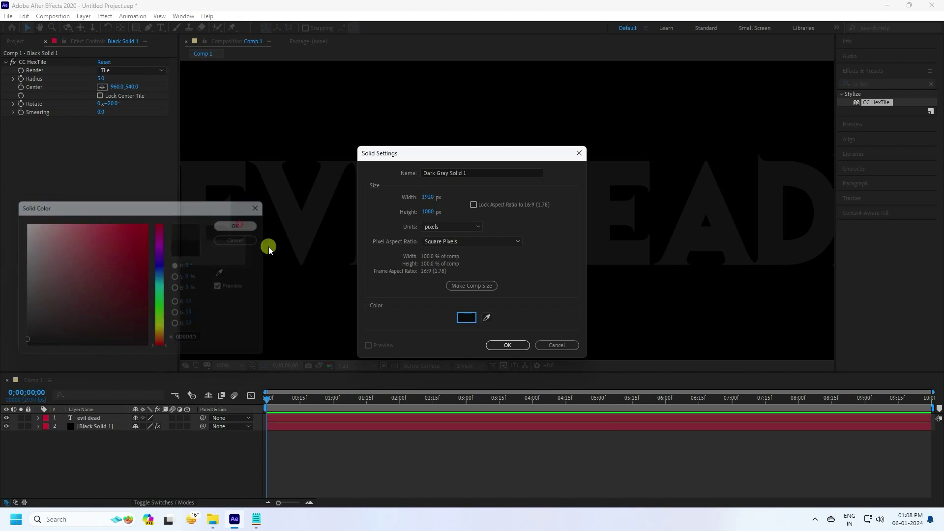
{"action": "left_click", "coordinate": [509, 345]}
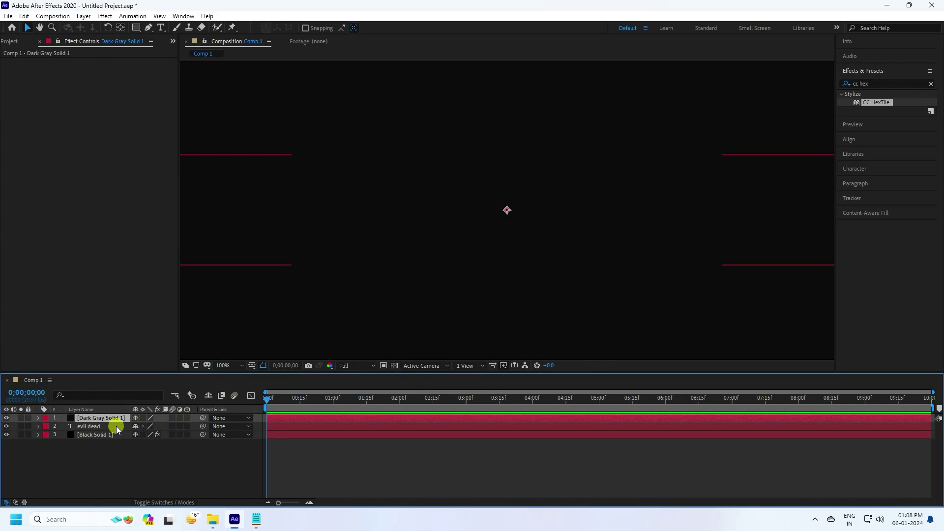
{"action": "left_click_drag", "start_coordinate": [117, 420], "coordinate": [114, 457]}
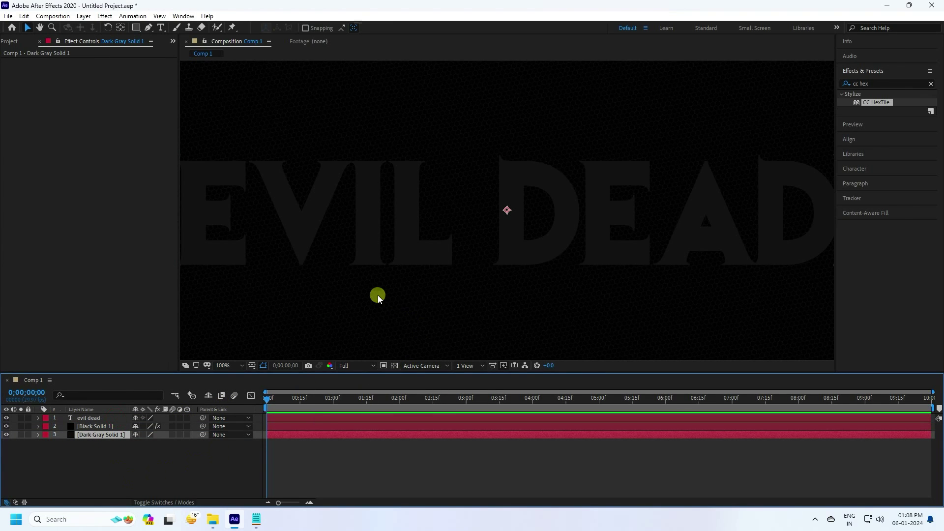
- Pan the view to the tops of the letters and select the old effect search text
{"action": "scroll", "coordinate": [384, 303], "scroll_direction": "up", "scroll_amount": 4}
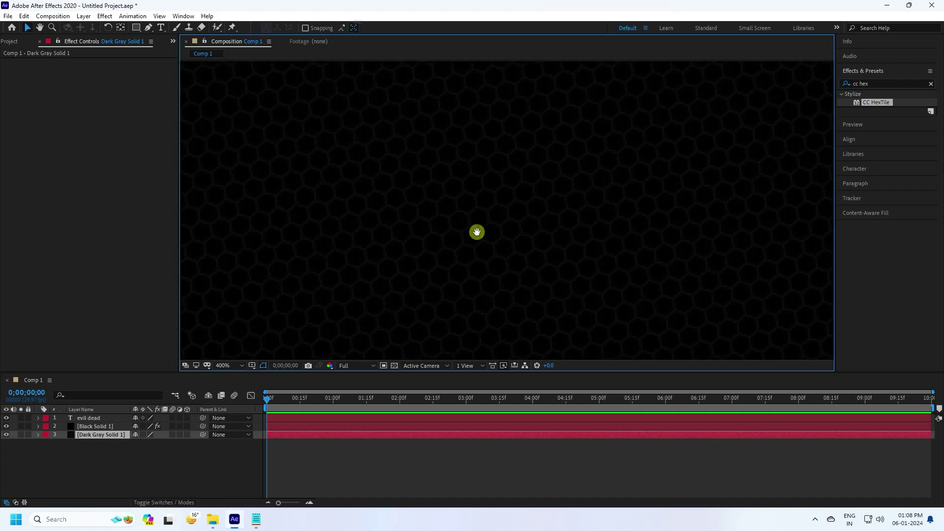
{"action": "key", "text": "h"}
{"action": "left_click_drag", "start_coordinate": [495, 244], "coordinate": [311, 329]}
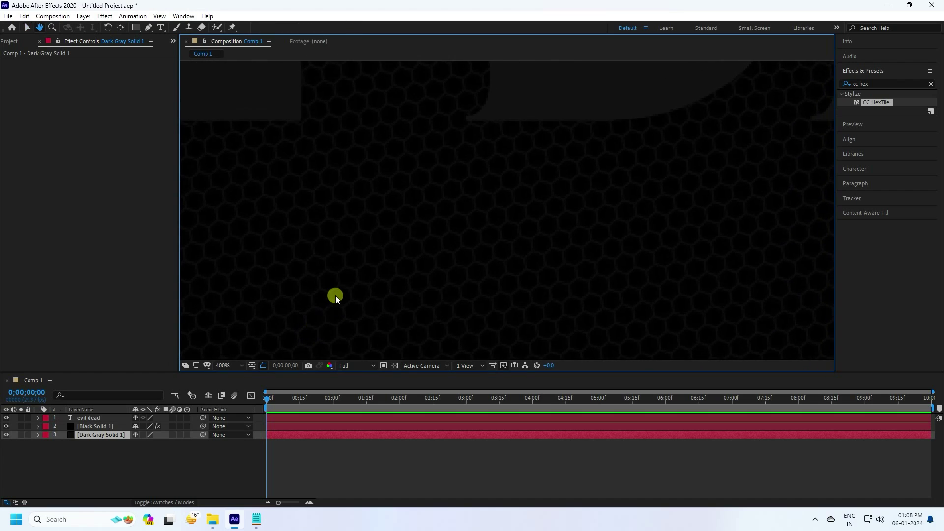
{"action": "key", "text": "v"}
{"action": "scroll", "coordinate": [337, 294], "scroll_direction": "down", "scroll_amount": 6}
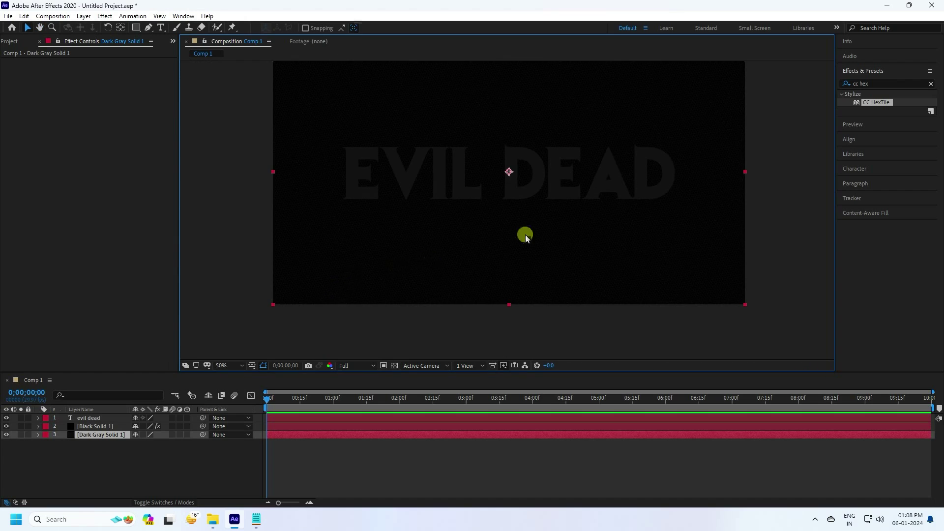
{"action": "left_click_drag", "start_coordinate": [876, 84], "coordinate": [846, 85]}
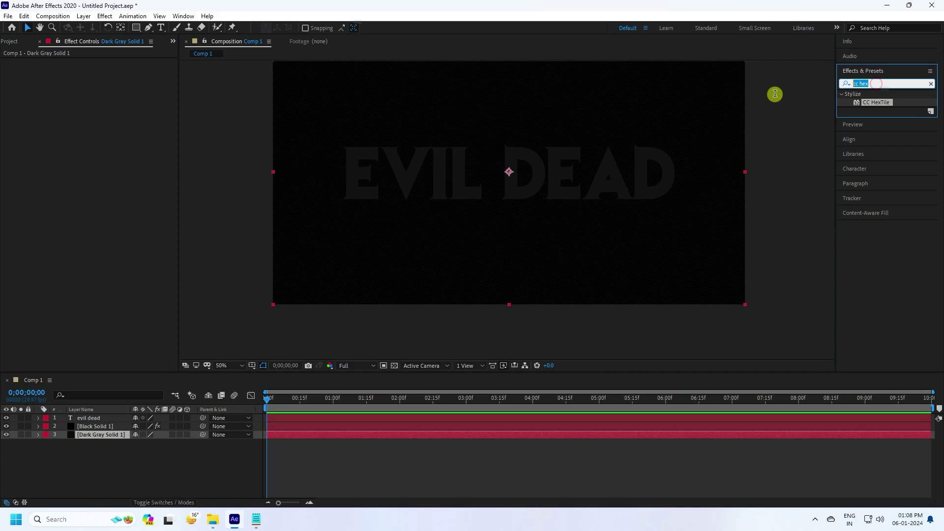
- Apply the CC Light Sweep effect to Black Solid 1
{"action": "type", "text": "cc lig"}
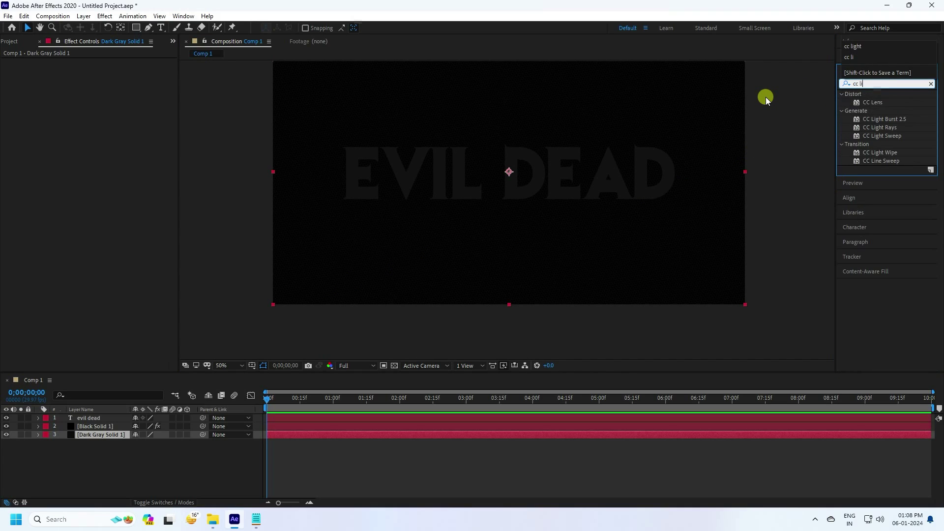
{"action": "left_click", "coordinate": [879, 120]}
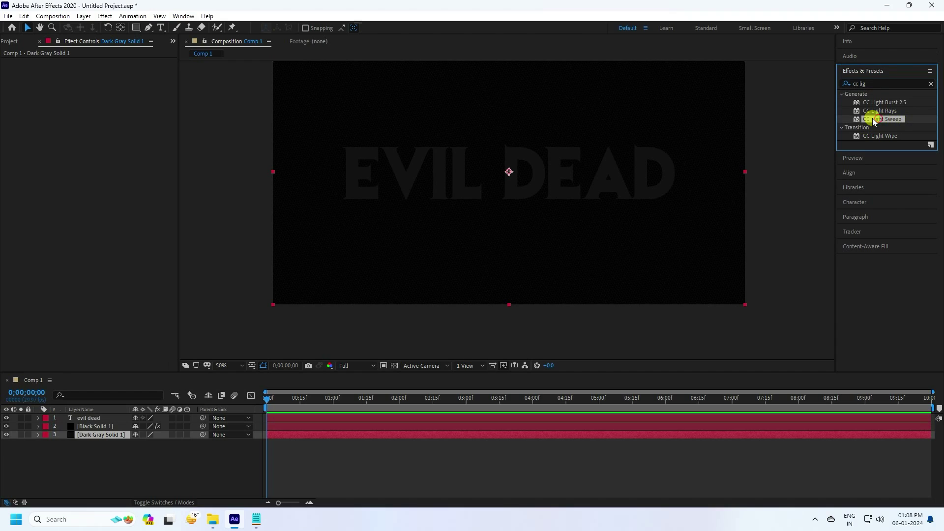
{"action": "left_click_drag", "start_coordinate": [892, 124], "coordinate": [102, 432]}
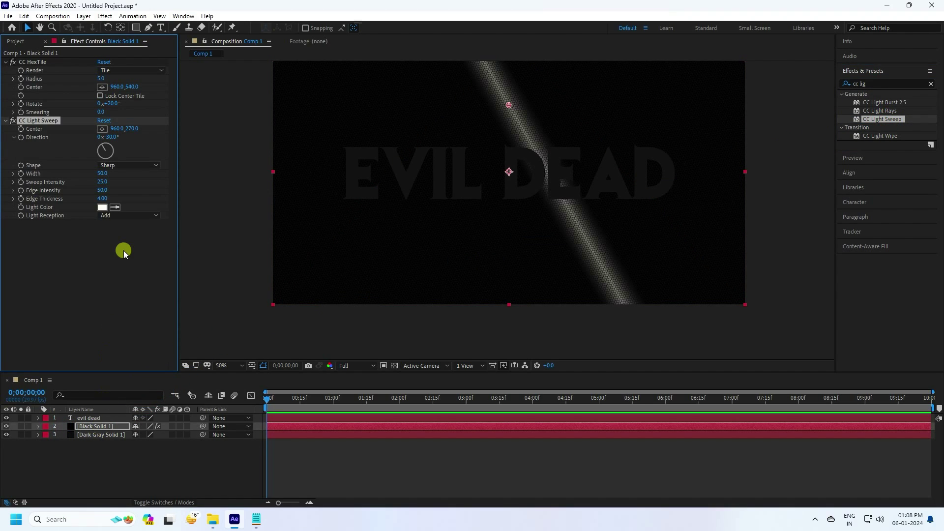
{"action": "left_click", "coordinate": [235, 365]}
{"action": "key", "text": "Escape"}
{"action": "scroll", "coordinate": [247, 206], "scroll_direction": "up", "scroll_amount": 1}
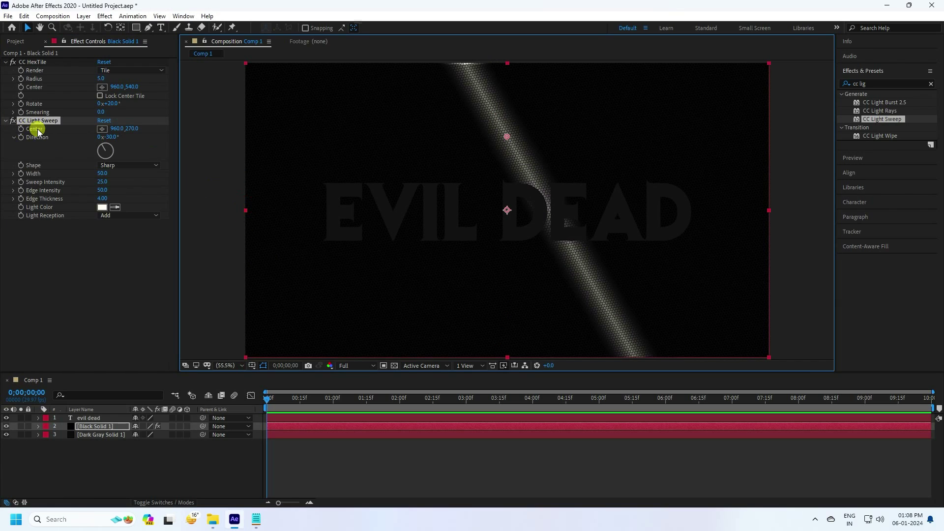
- Set the sweep Center to 300,300, keyframe it, and move to the comp's end
{"action": "left_click", "coordinate": [117, 129]}
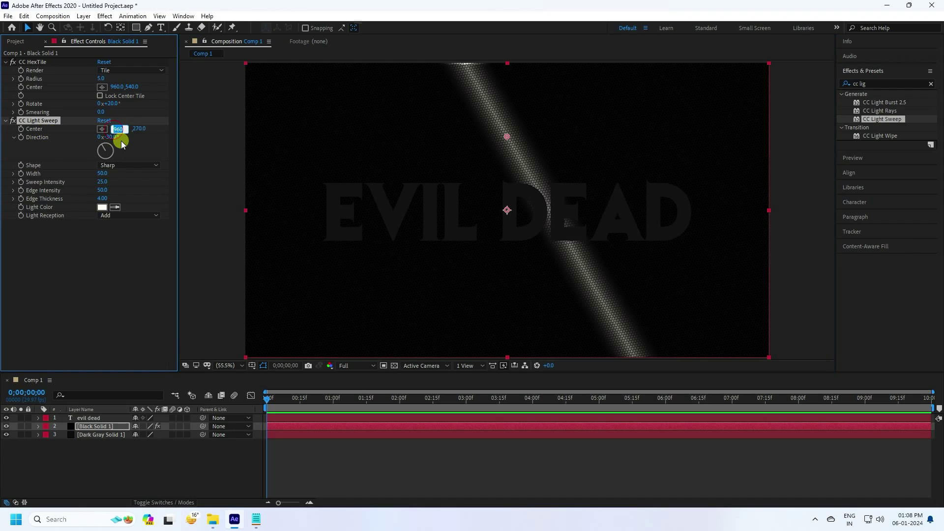
{"action": "type", "text": "300"}
{"action": "key", "text": "Tab"}
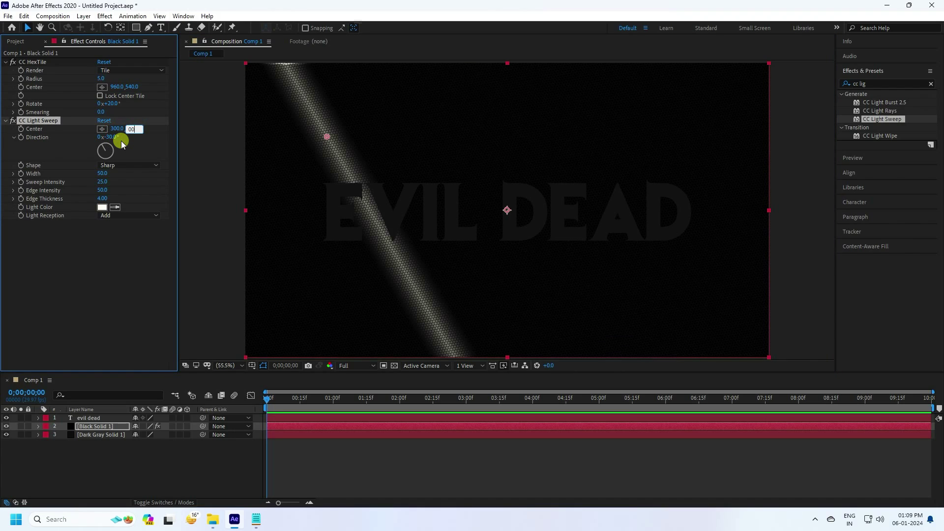
{"action": "key", "text": "Return"}
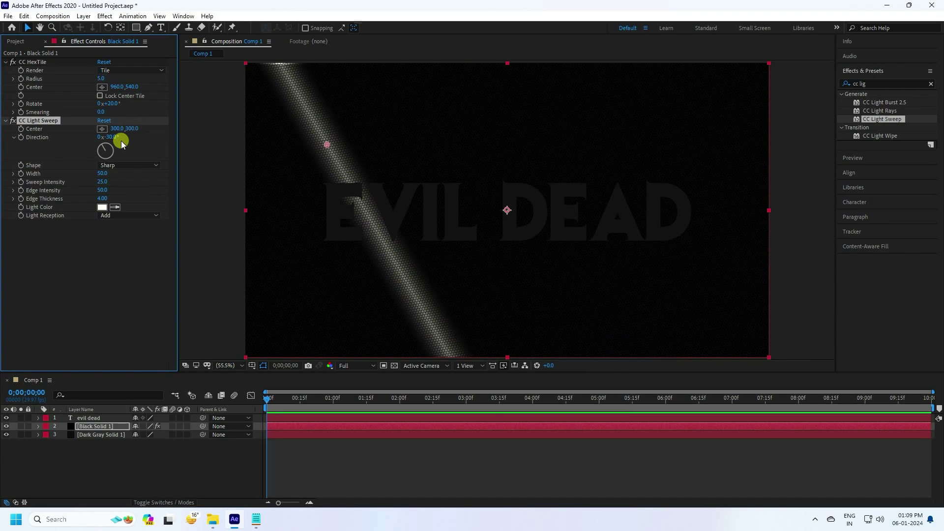
{"action": "left_click", "coordinate": [21, 129]}
{"action": "left_click_drag", "start_coordinate": [268, 397], "coordinate": [932, 437]}
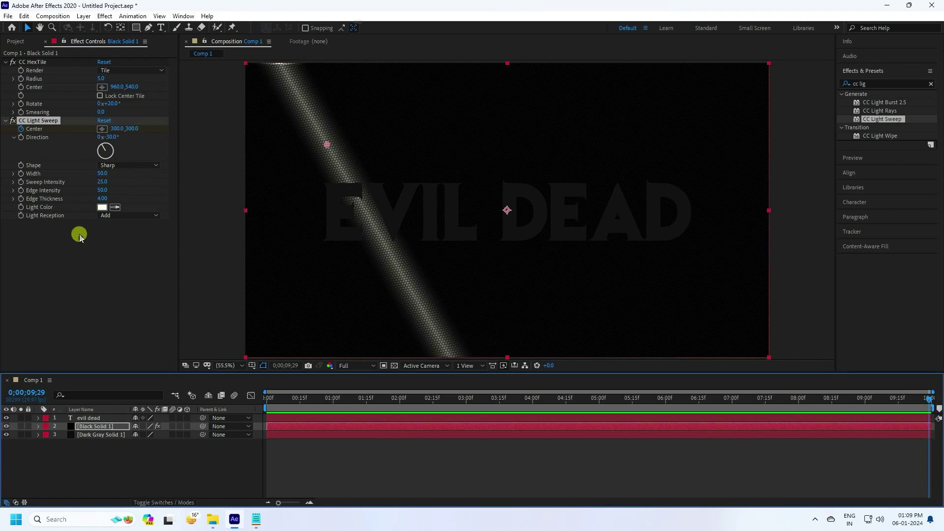
- Keyframe the sweep Center X at 1500 at the end and preview the movement
{"action": "left_click", "coordinate": [859, 157]}
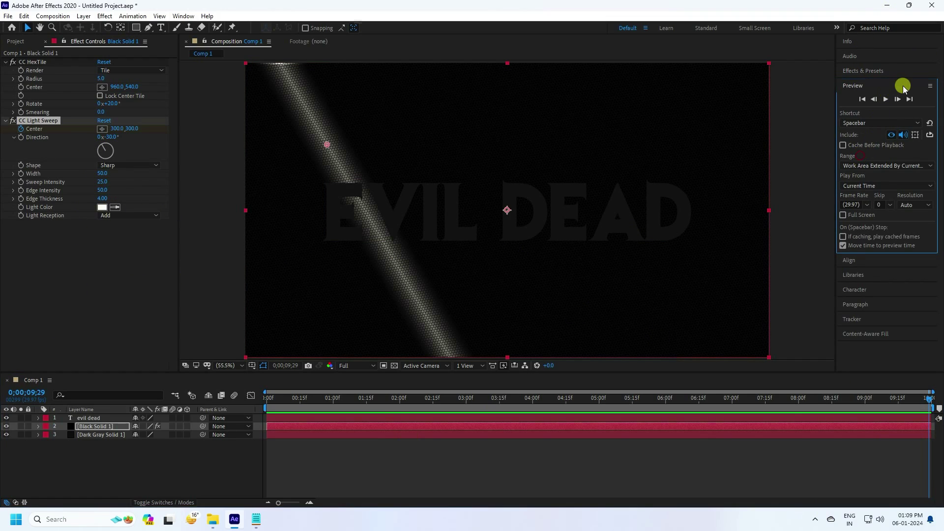
{"action": "left_click", "coordinate": [119, 129]}
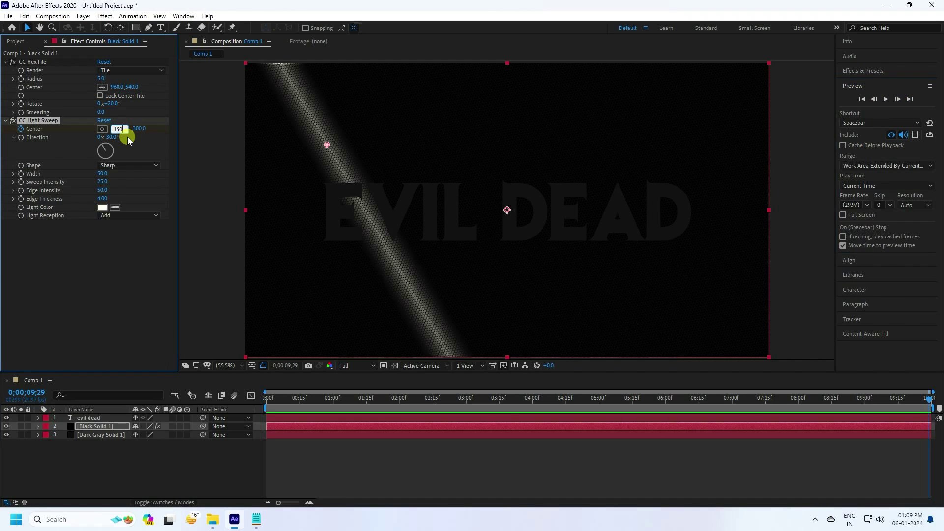
{"action": "key", "text": "Return"}
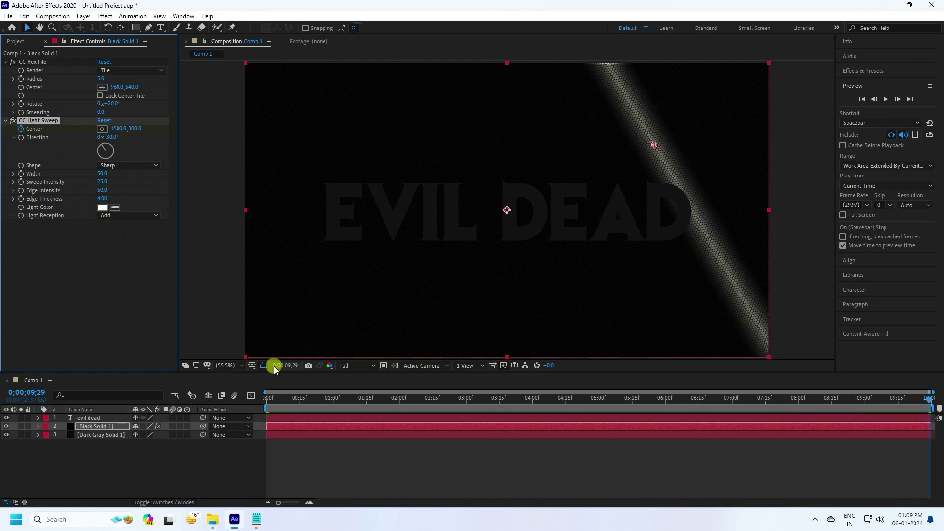
{"action": "left_click", "coordinate": [274, 402]}
{"action": "left_click", "coordinate": [885, 99]}
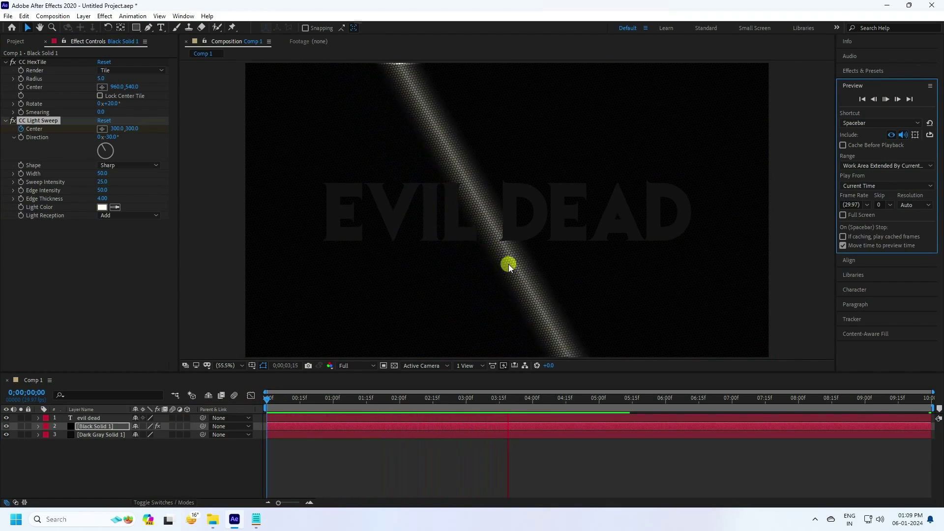
{"action": "left_click", "coordinate": [885, 99]}
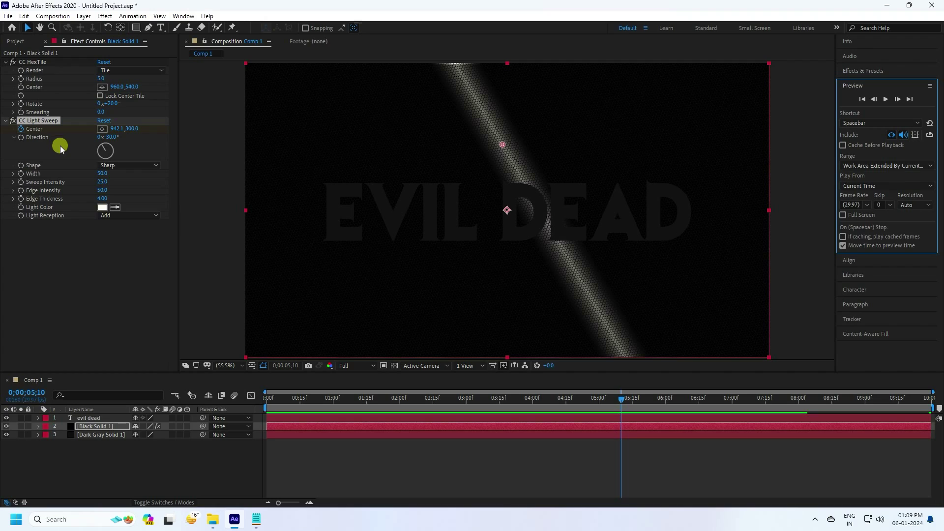
- Set Direction −10°, Shape Smooth, Width 90, Sweep Intensity 20 and Edge Thickness 1
{"action": "left_click", "coordinate": [112, 141]}
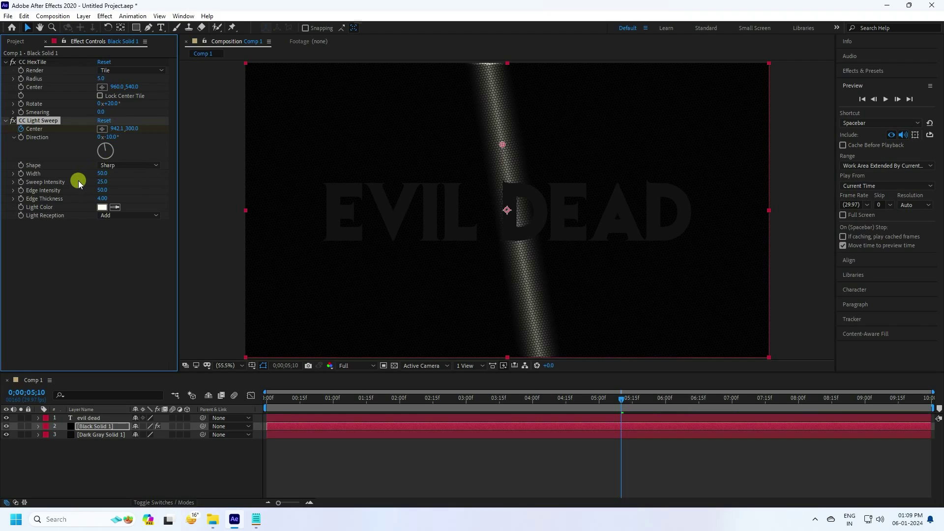
{"action": "left_click", "coordinate": [101, 165]}
{"action": "left_click", "coordinate": [120, 187]}
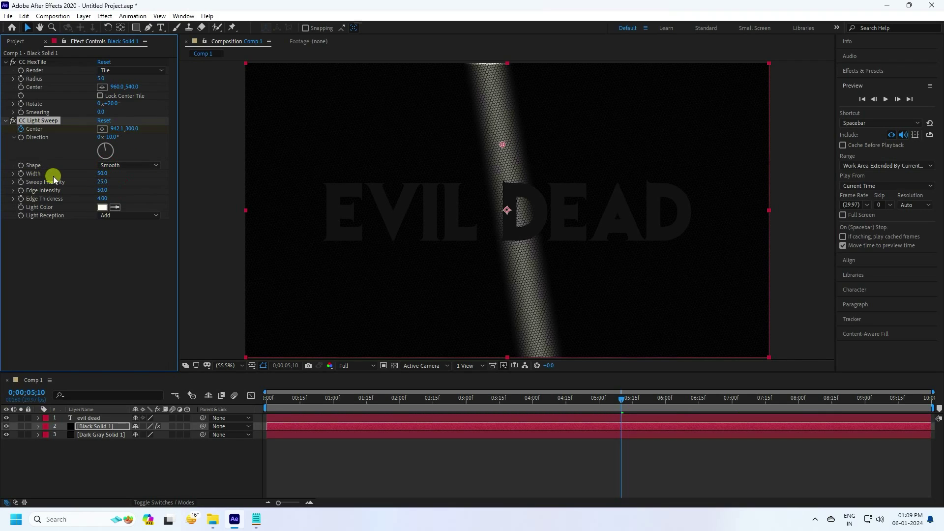
{"action": "left_click", "coordinate": [102, 174]}
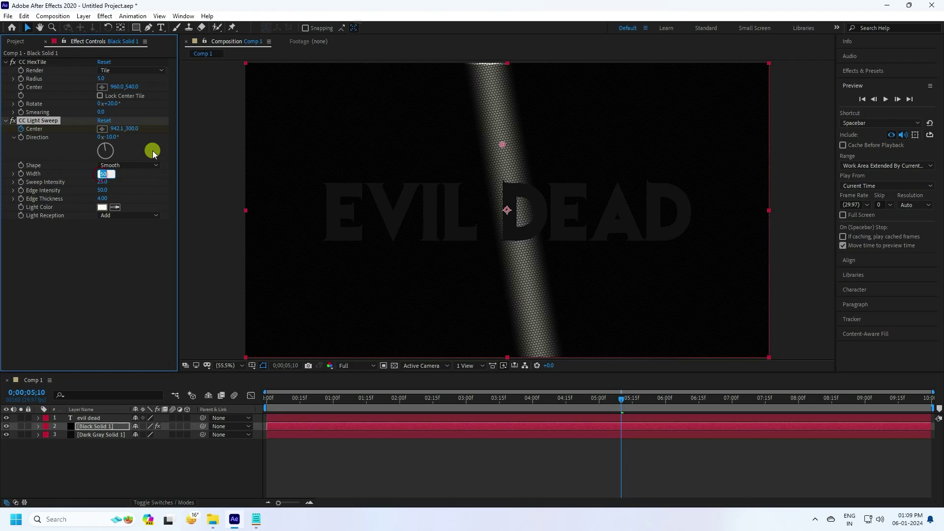
{"action": "type", "text": "90"}
{"action": "key", "text": "Return"}
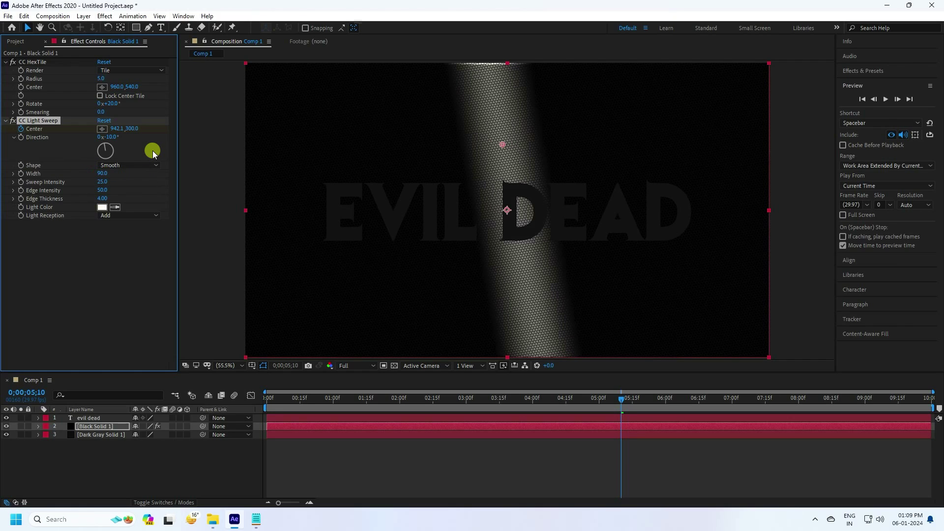
{"action": "left_click", "coordinate": [105, 182]}
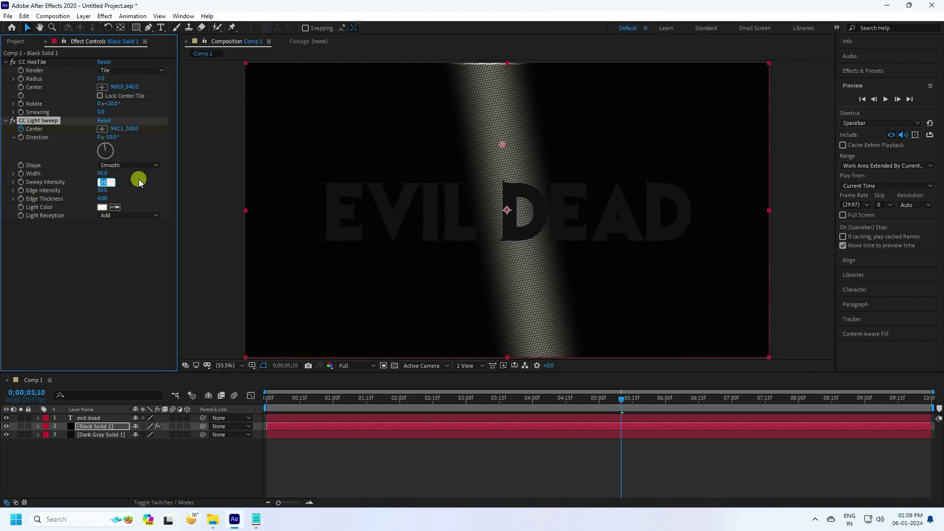
{"action": "key", "text": "Return"}
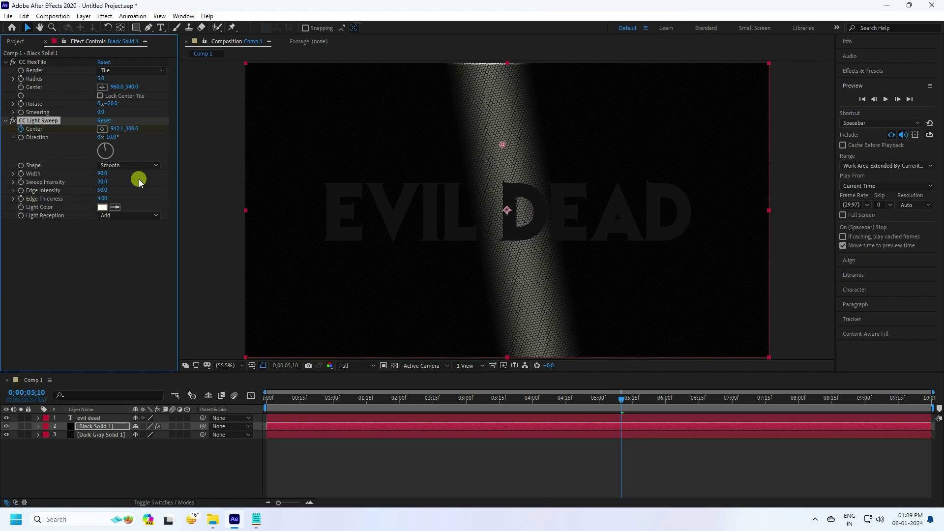
{"action": "left_click", "coordinate": [102, 198]}
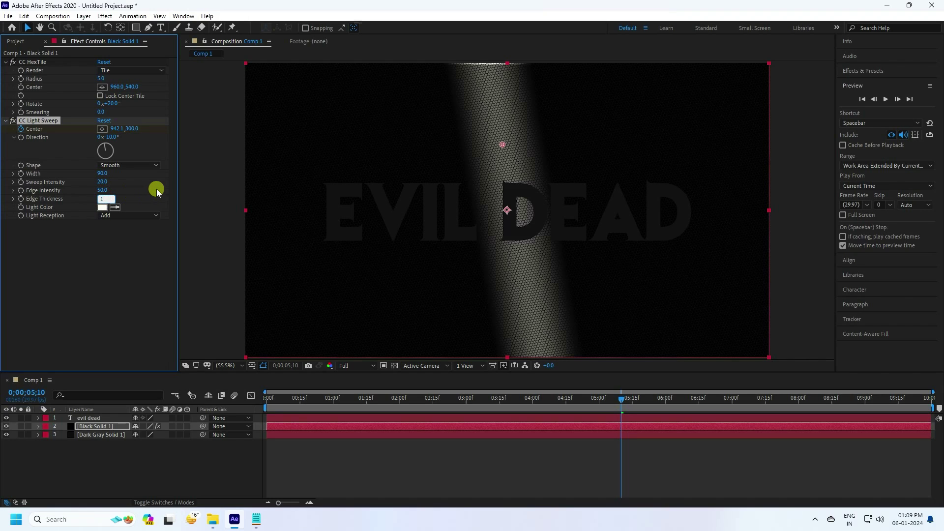
{"action": "type", "text": "1"}
{"action": "key", "text": "Return"}
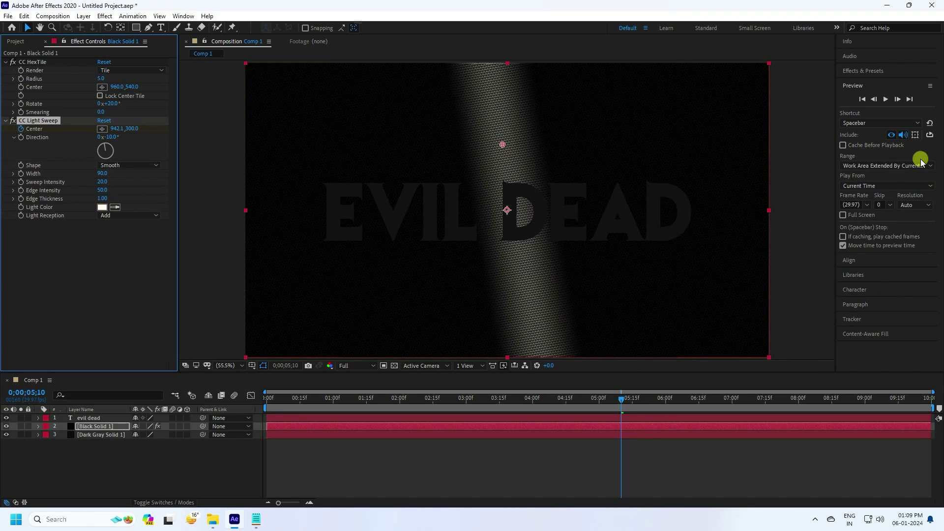
- Preview the refined light sweep and return the current time to the start
{"action": "left_click", "coordinate": [884, 99]}
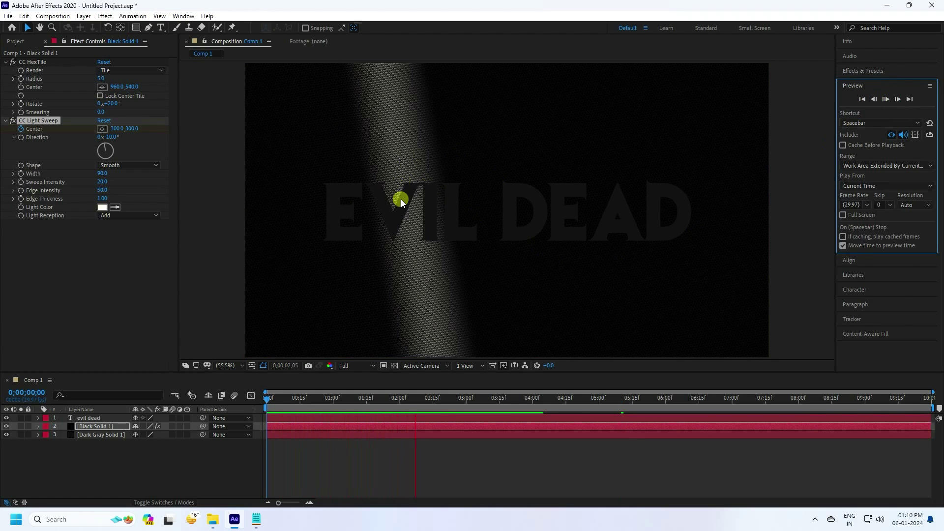
{"action": "left_click", "coordinate": [887, 101]}
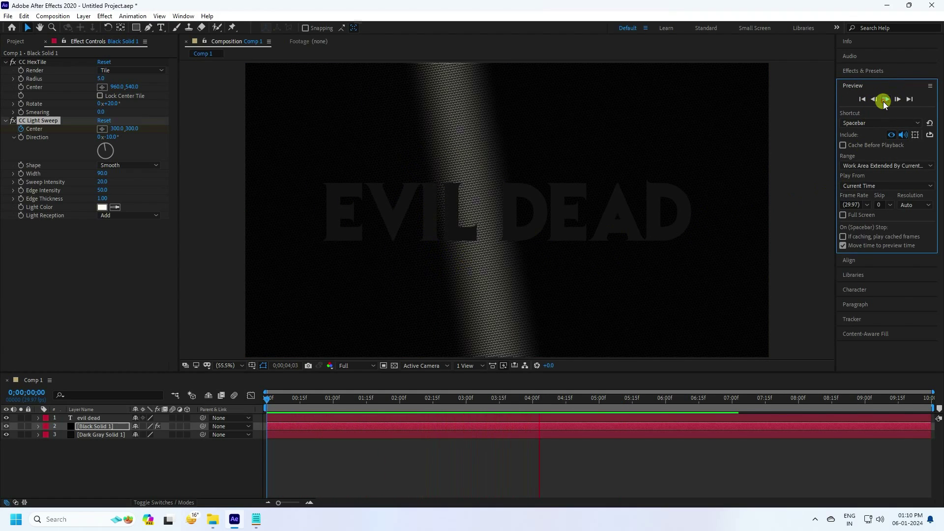
{"action": "left_click", "coordinate": [43, 121]}
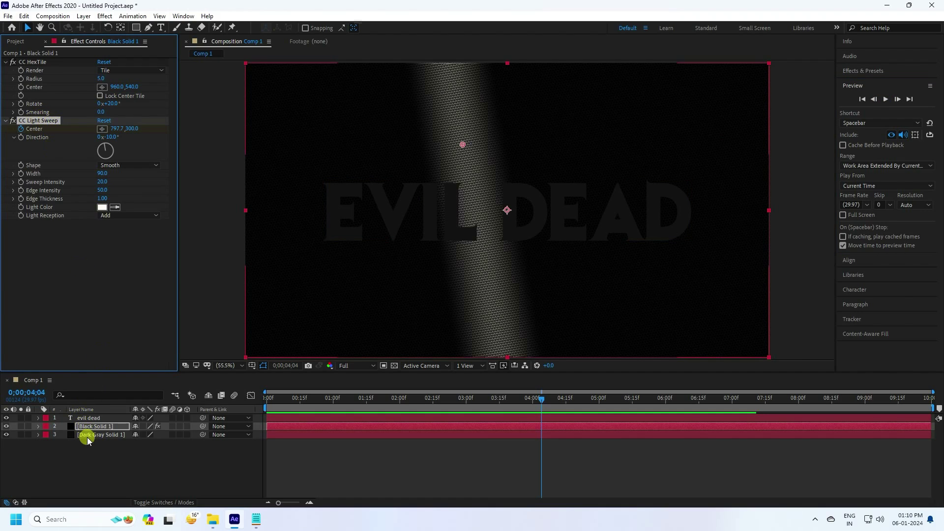
{"action": "left_click_drag", "start_coordinate": [283, 400], "coordinate": [257, 400]}
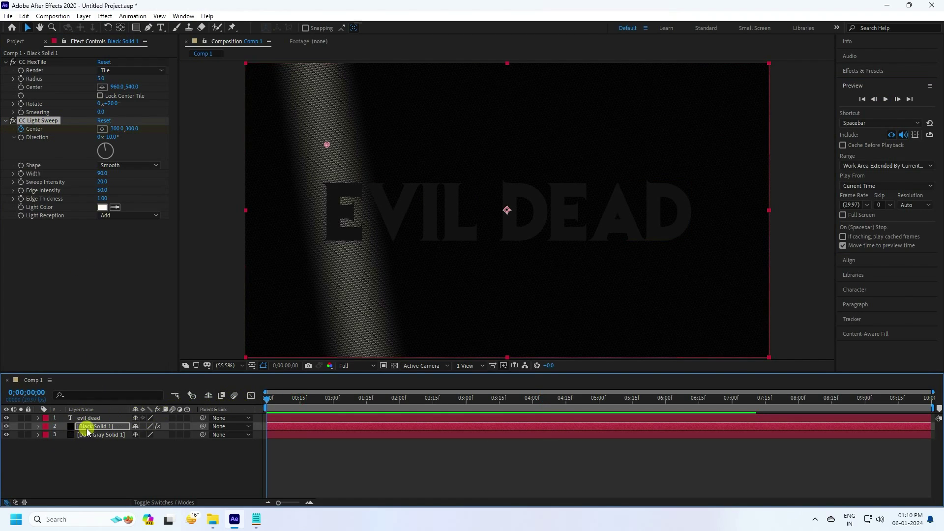
- Copy CC Light Sweep from Black Solid 1 and paste it onto Dark Gray Solid 1
{"action": "left_click", "coordinate": [108, 427]}
{"action": "left_click", "coordinate": [24, 16]}
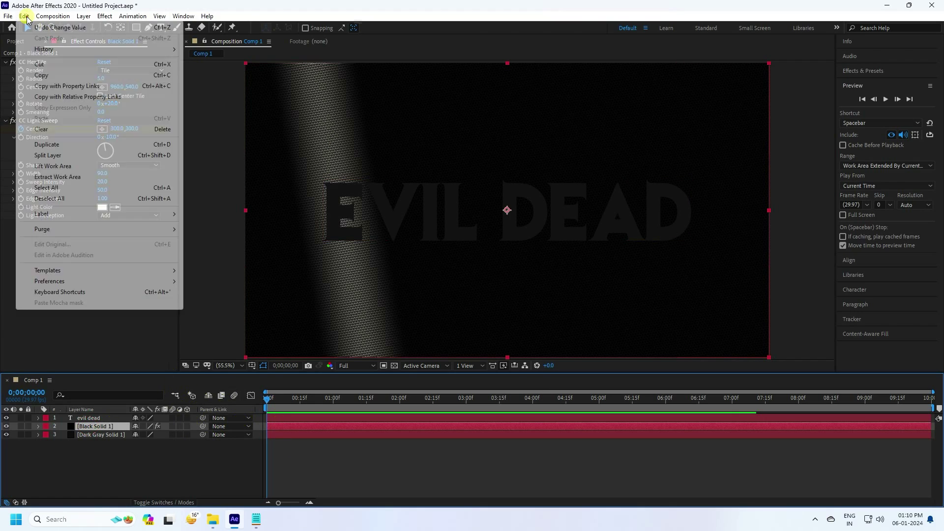
{"action": "left_click", "coordinate": [41, 75]}
{"action": "left_click", "coordinate": [34, 122]}
{"action": "left_click", "coordinate": [24, 16]}
{"action": "left_click", "coordinate": [41, 76]}
{"action": "left_click", "coordinate": [105, 435]}
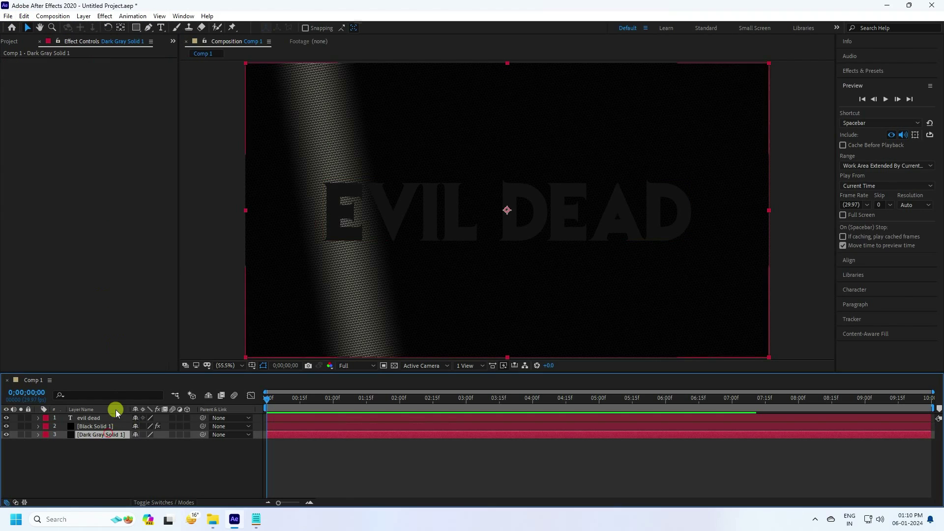
{"action": "left_click", "coordinate": [24, 16]}
{"action": "left_click", "coordinate": [42, 118]}
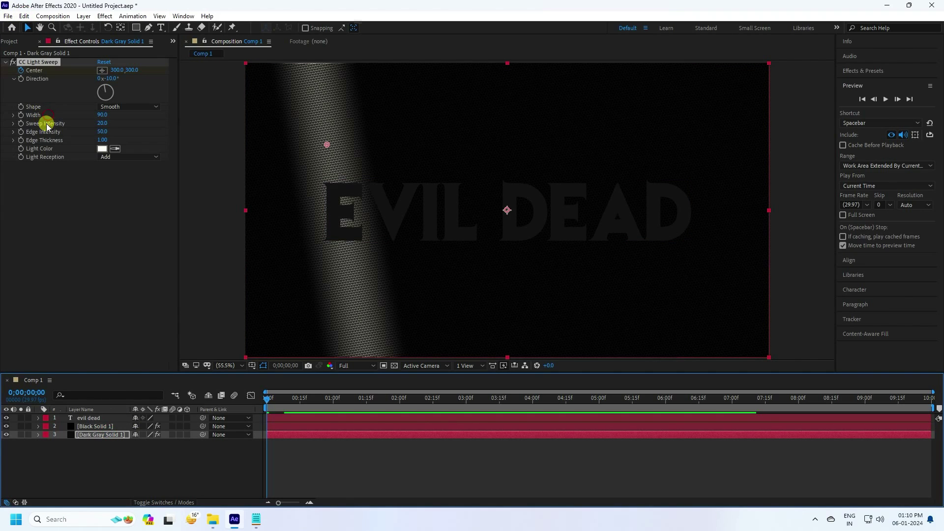
- Preview the animation, then select both solids and bring up their layer options
{"action": "left_click", "coordinate": [856, 97]}
{"action": "left_click", "coordinate": [886, 100]}
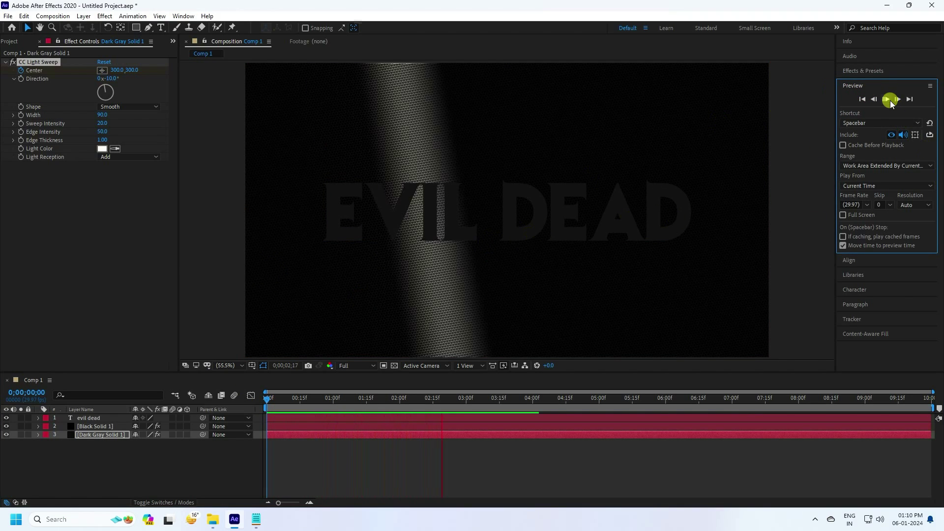
{"action": "left_click", "coordinate": [886, 99]}
{"action": "left_click_drag", "start_coordinate": [78, 466], "coordinate": [85, 434]}
{"action": "right_click", "coordinate": [86, 437]}
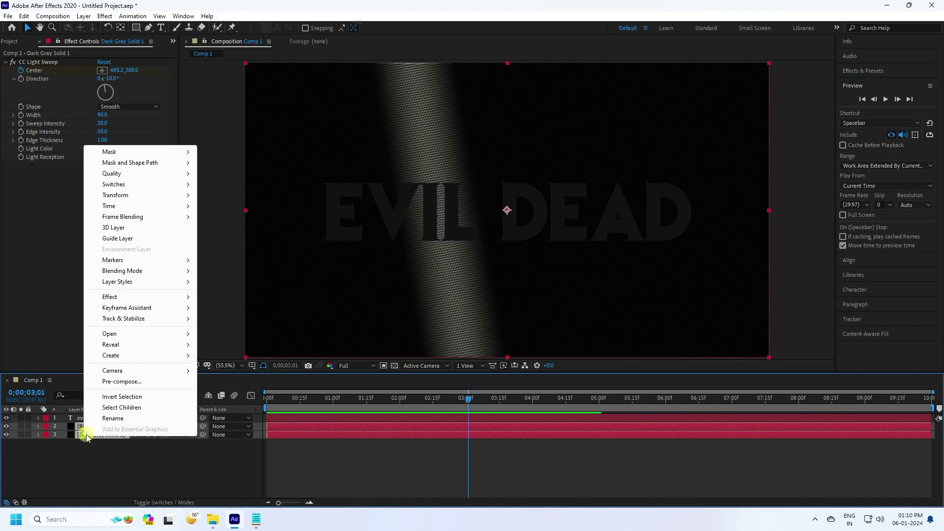
- Pre-compose the solids as 'FLOOR' and the evil dead text as 'TEXT', making TEXT 3D
{"action": "left_click", "coordinate": [123, 382]}
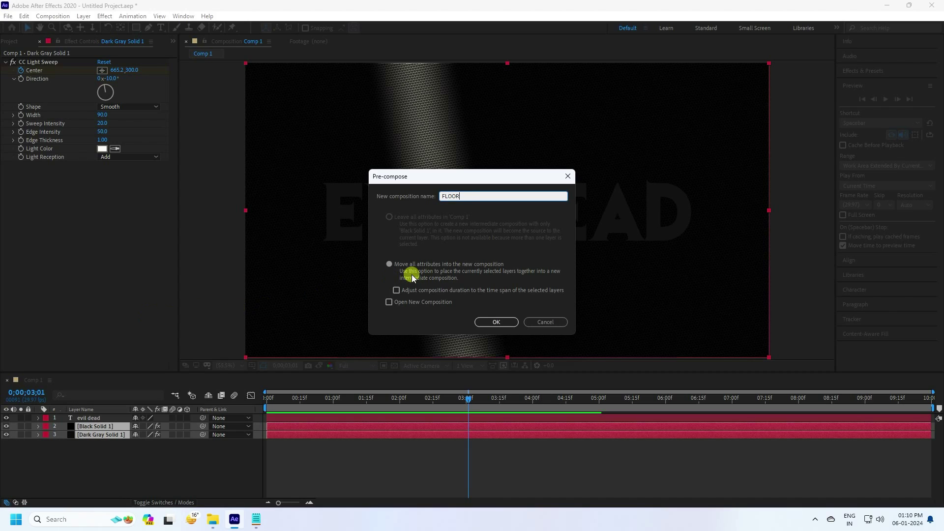
{"action": "left_click", "coordinate": [490, 321]}
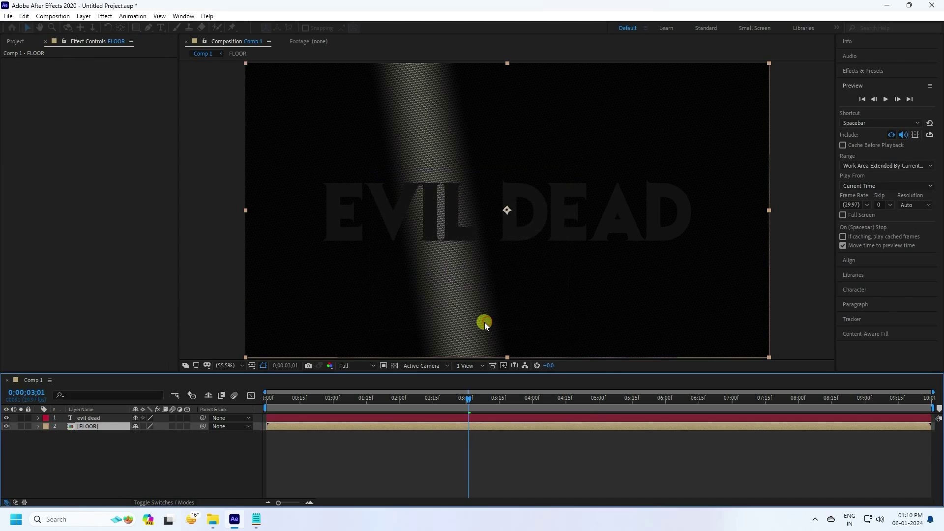
{"action": "left_click", "coordinate": [98, 419]}
{"action": "right_click", "coordinate": [98, 419]}
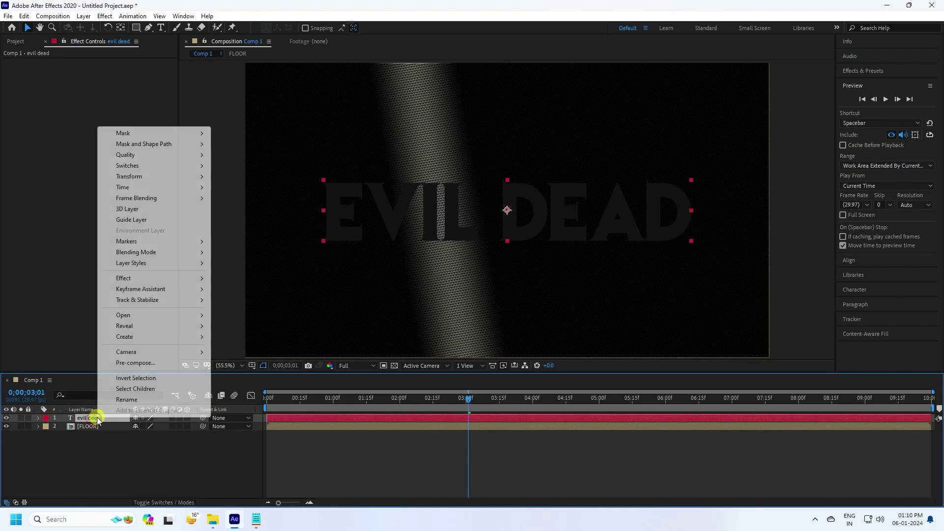
{"action": "left_click", "coordinate": [138, 364]}
{"action": "type", "text": "TEXT"}
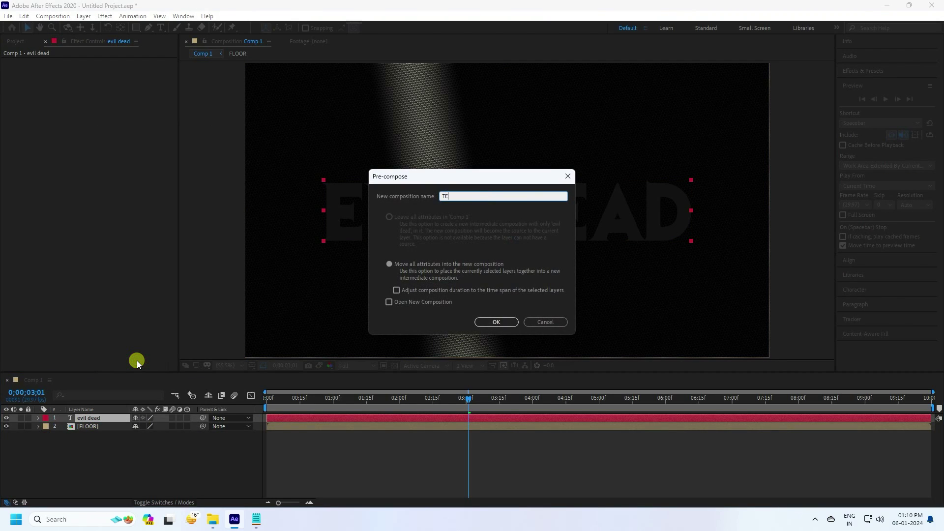
{"action": "left_click", "coordinate": [492, 322]}
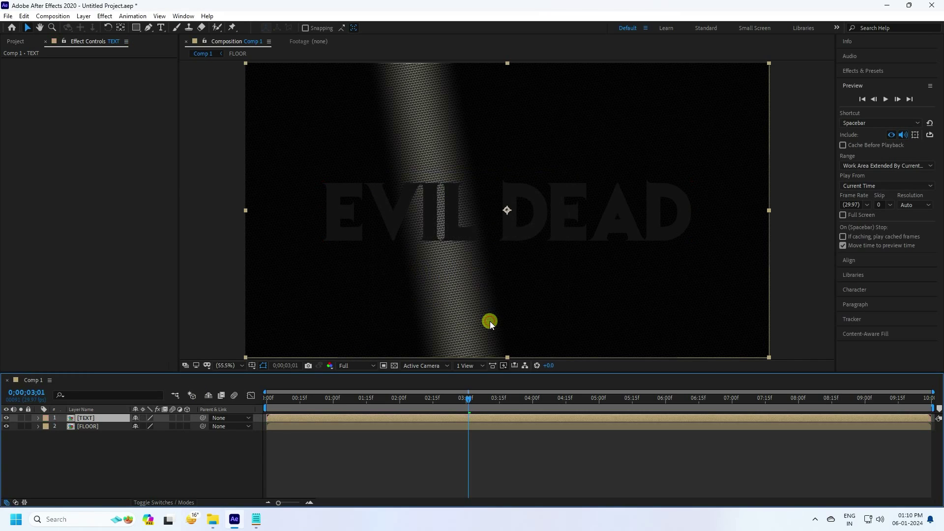
{"action": "left_click", "coordinate": [188, 418]}
- Make FLOOR 3D and add Camera 1 with default settings
{"action": "left_click", "coordinate": [187, 426]}
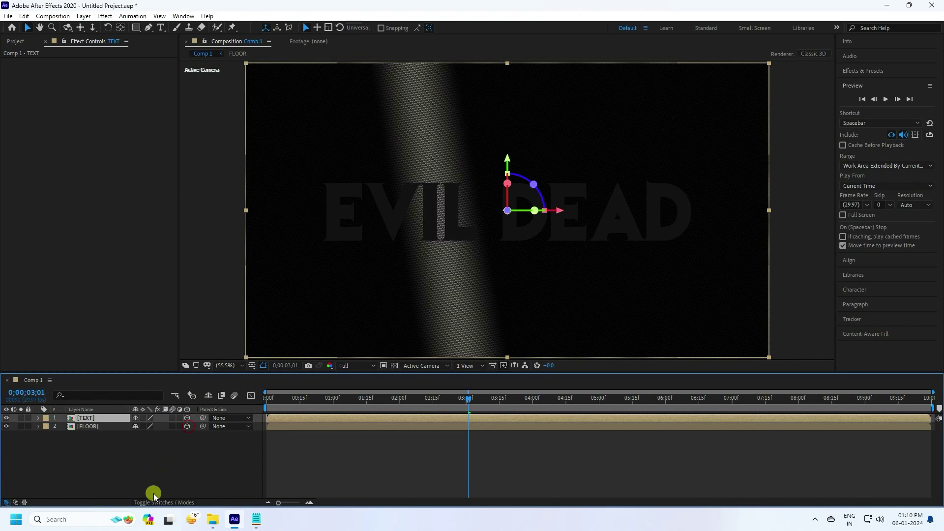
{"action": "right_click", "coordinate": [107, 467]}
{"action": "left_click", "coordinate": [132, 352]}
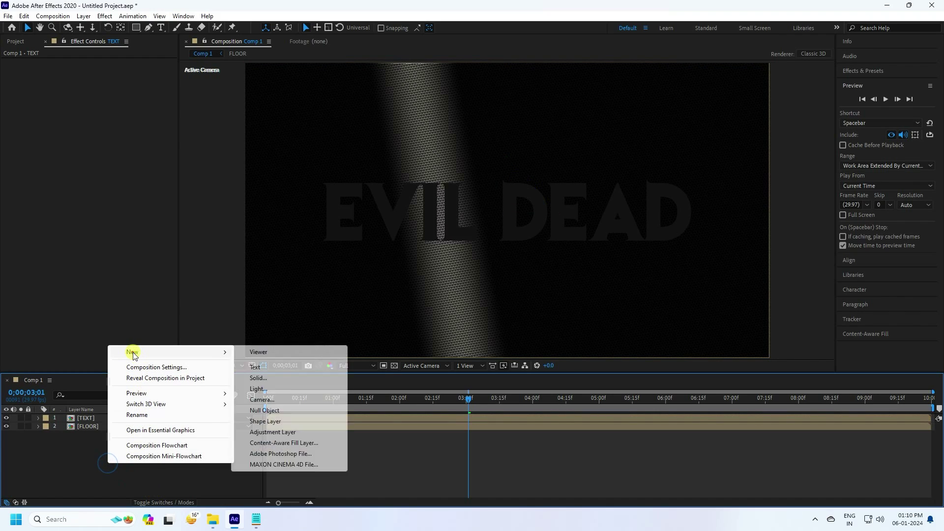
{"action": "left_click", "coordinate": [270, 400]}
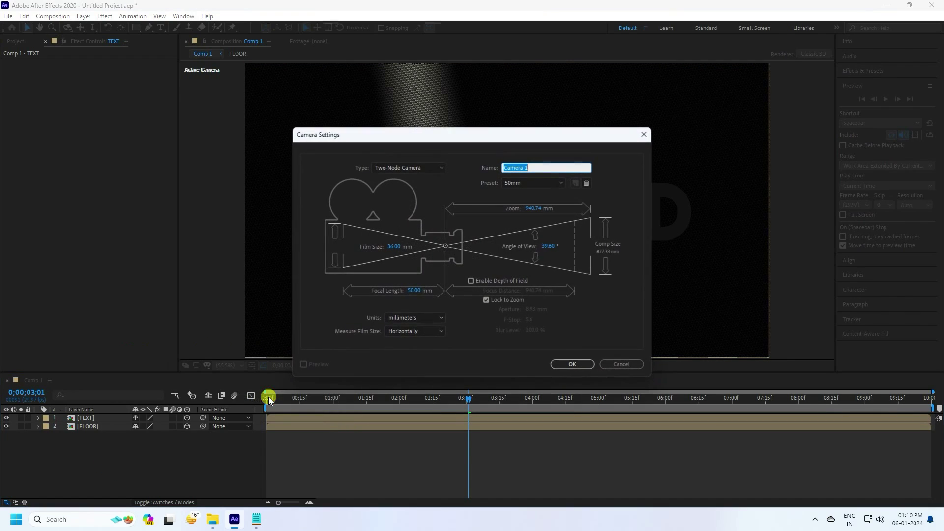
{"action": "left_click", "coordinate": [575, 362]}
- Add a 3D Null 1, parent Camera 1 to it, and expand the null's transform properties
{"action": "right_click", "coordinate": [91, 468]}
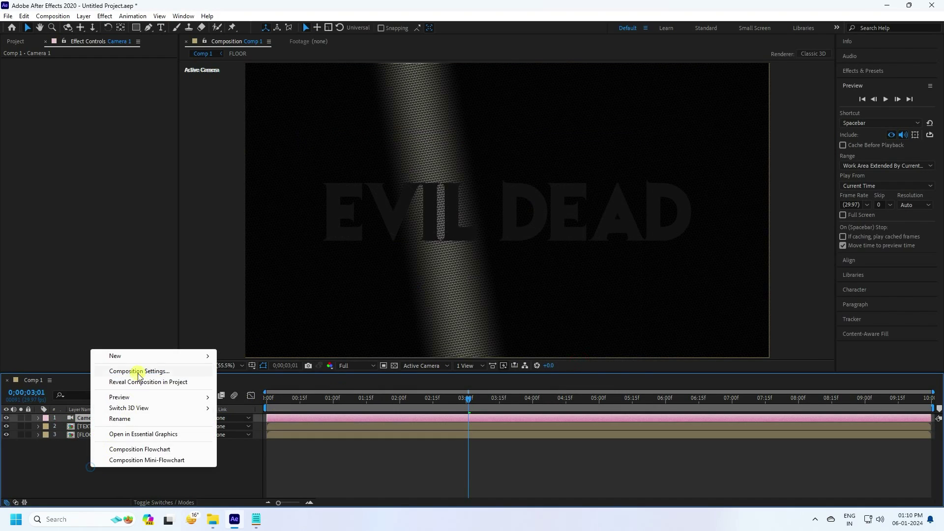
{"action": "left_click", "coordinate": [134, 359]}
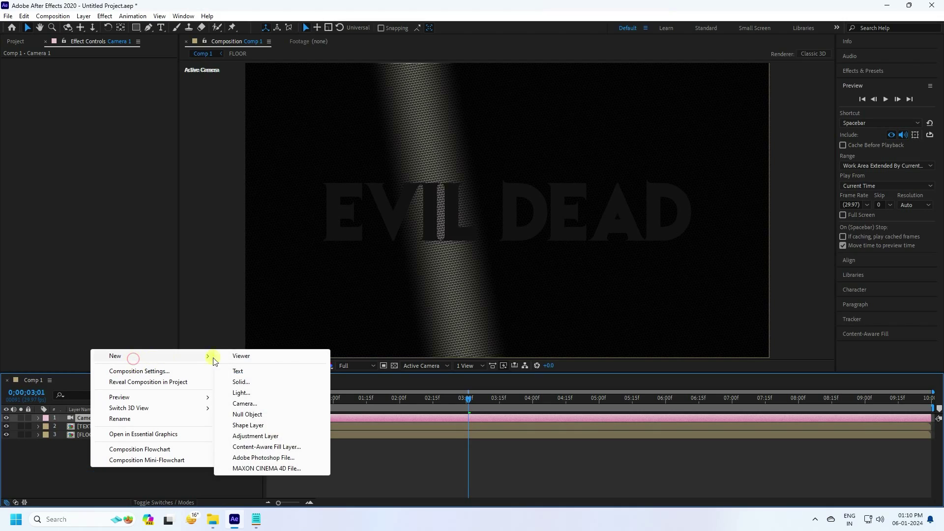
{"action": "left_click", "coordinate": [248, 415]}
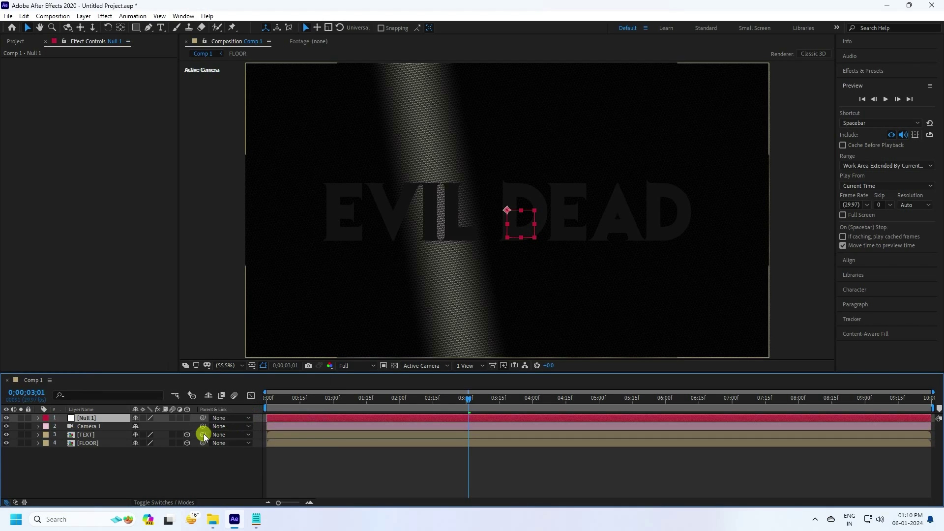
{"action": "left_click", "coordinate": [187, 419]}
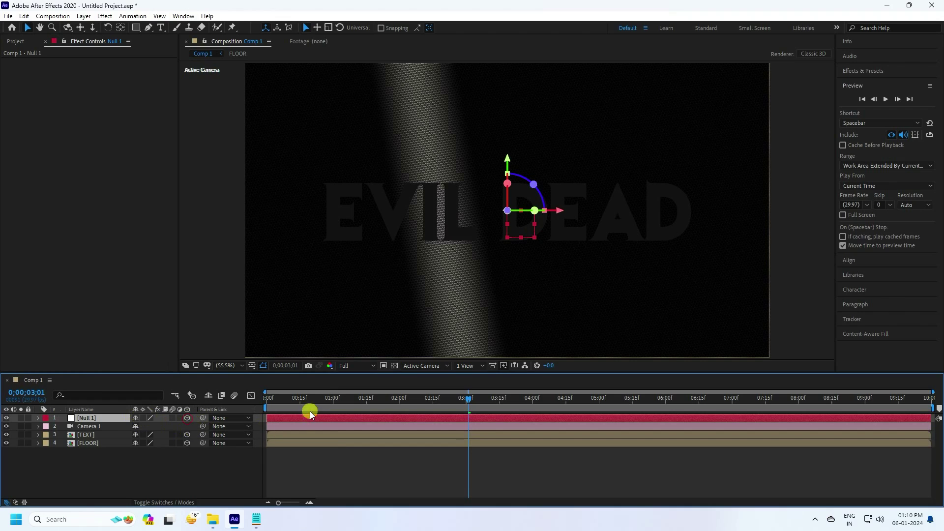
{"action": "left_click", "coordinate": [265, 397]}
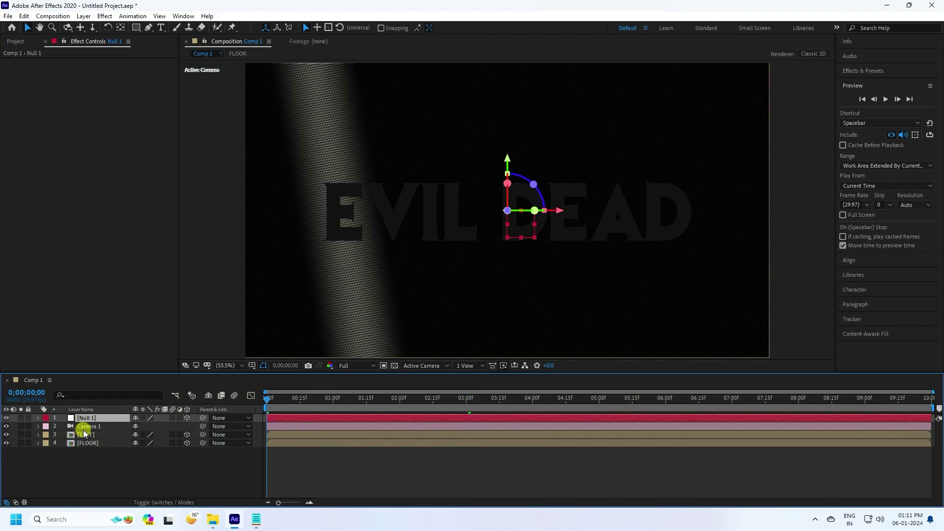
{"action": "left_click", "coordinate": [85, 428]}
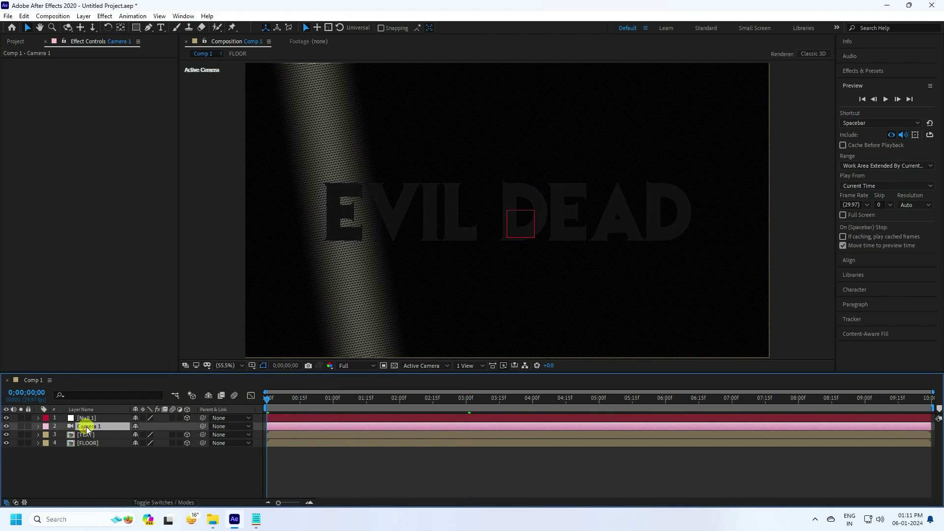
{"action": "left_click_drag", "start_coordinate": [203, 426], "coordinate": [93, 418]}
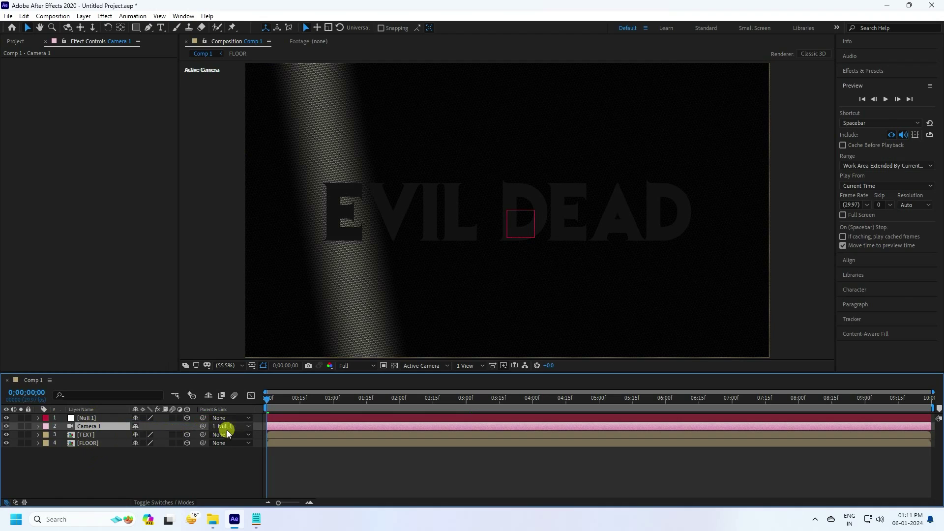
{"action": "left_click", "coordinate": [38, 418]}
{"action": "left_click_drag", "start_coordinate": [140, 374], "coordinate": [147, 361]}
{"action": "scroll", "coordinate": [148, 437], "scroll_direction": "down", "scroll_amount": 2}
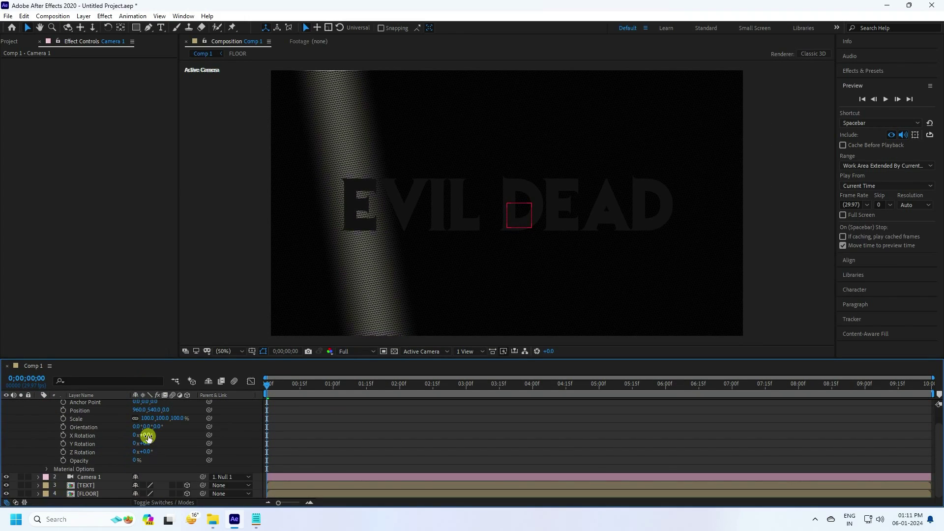
- Set Null 1's rotation to X 65°, Y 35° and Z 12°
{"action": "left_click", "coordinate": [148, 436]}
{"action": "type", "text": "65"}
{"action": "key", "text": "Return"}
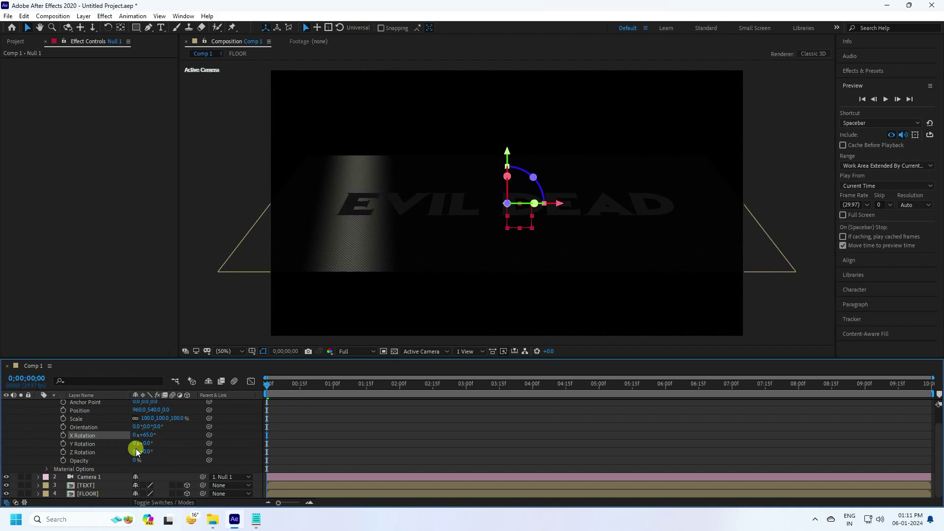
{"action": "left_click", "coordinate": [148, 443]}
{"action": "key", "text": "Return"}
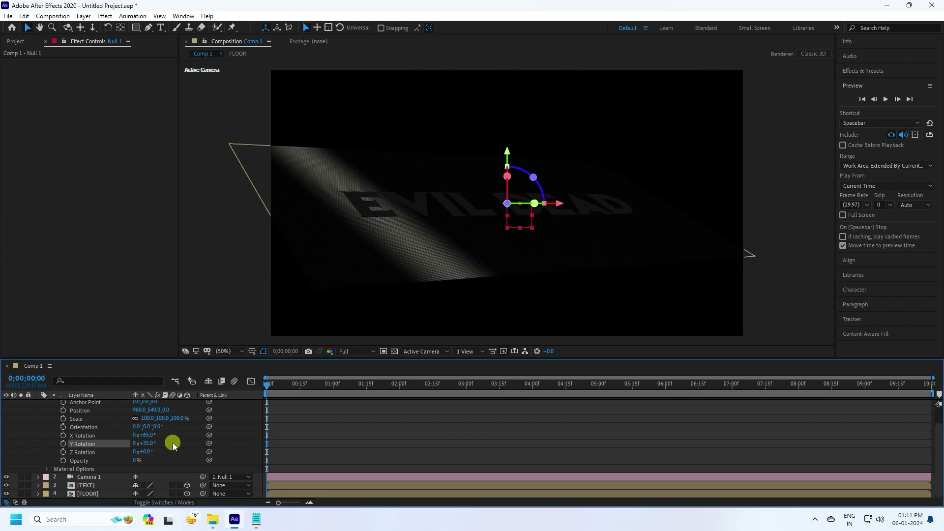
{"action": "type", "text": "12"}
{"action": "key", "text": "Return"}
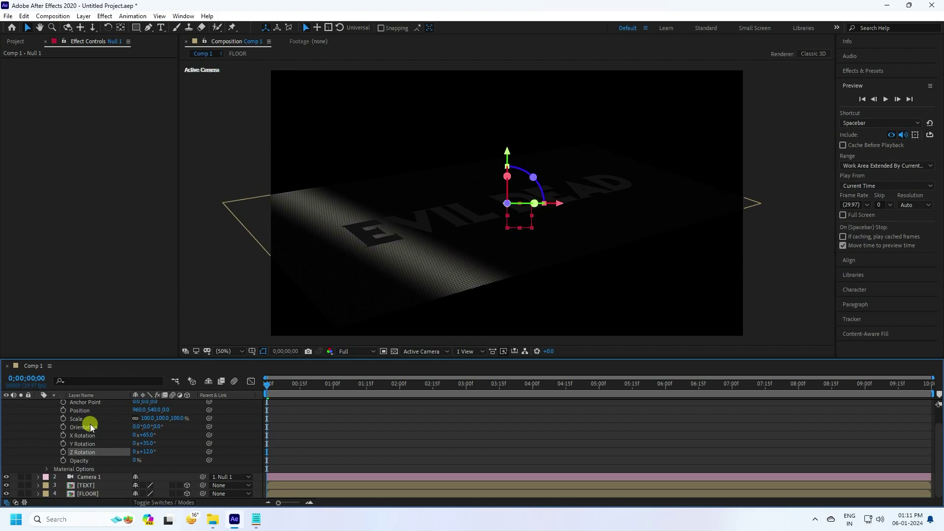
- Set Null 1's Scale to 35% and Orientation Z to 10°
{"action": "left_click_drag", "start_coordinate": [147, 418], "coordinate": [124, 421]}
{"action": "left_click", "coordinate": [152, 419]}
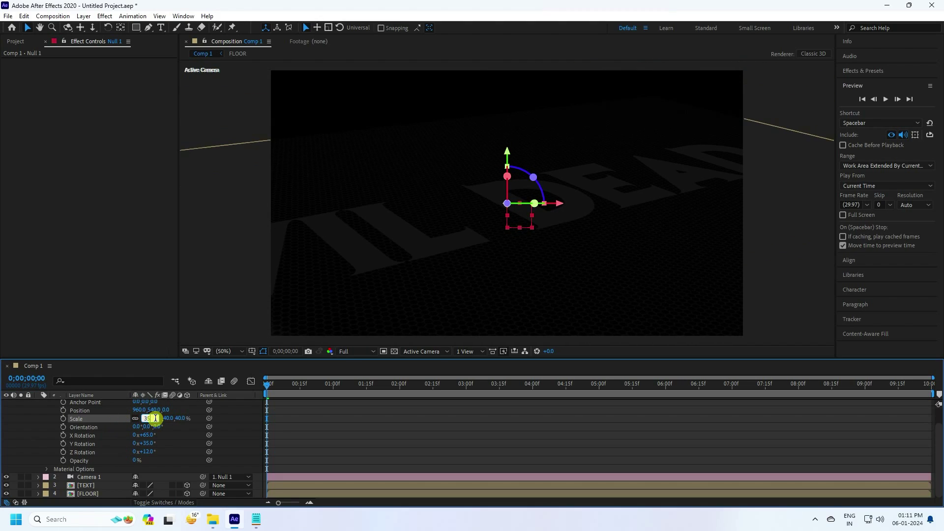
{"action": "key", "text": "Return"}
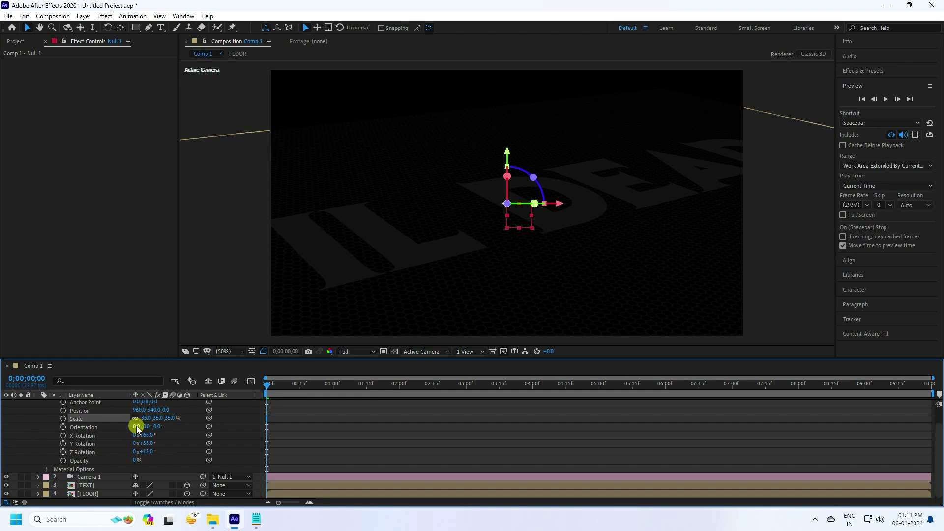
{"action": "left_click", "coordinate": [161, 426]}
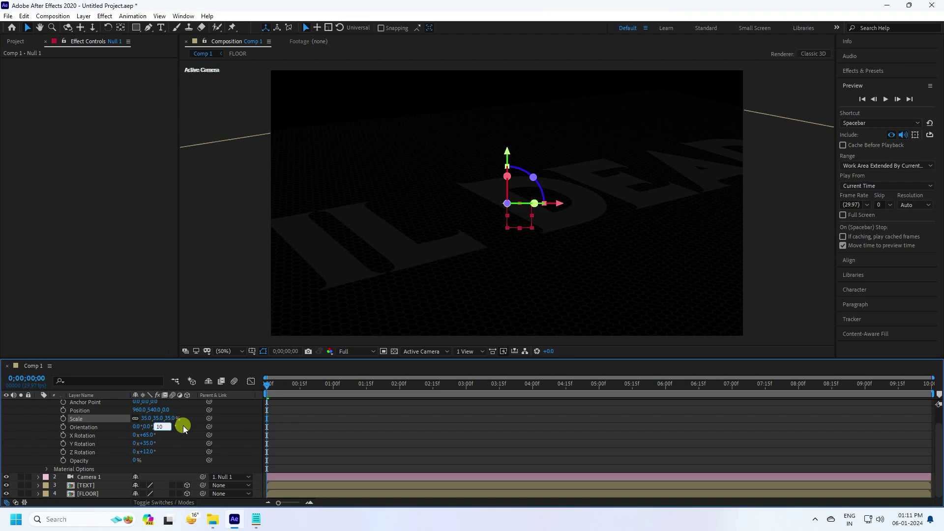
{"action": "key", "text": "Return"}
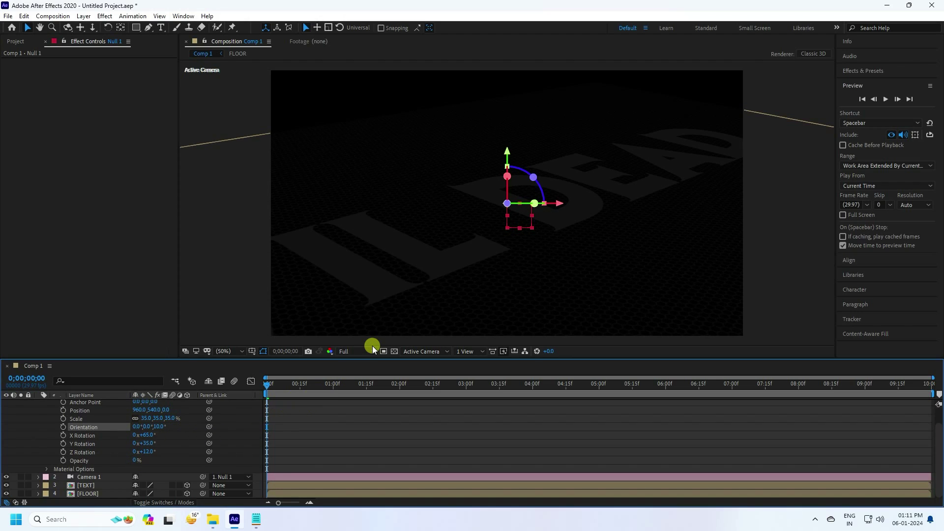
{"action": "scroll", "coordinate": [172, 436], "scroll_direction": "up", "scroll_amount": 2}
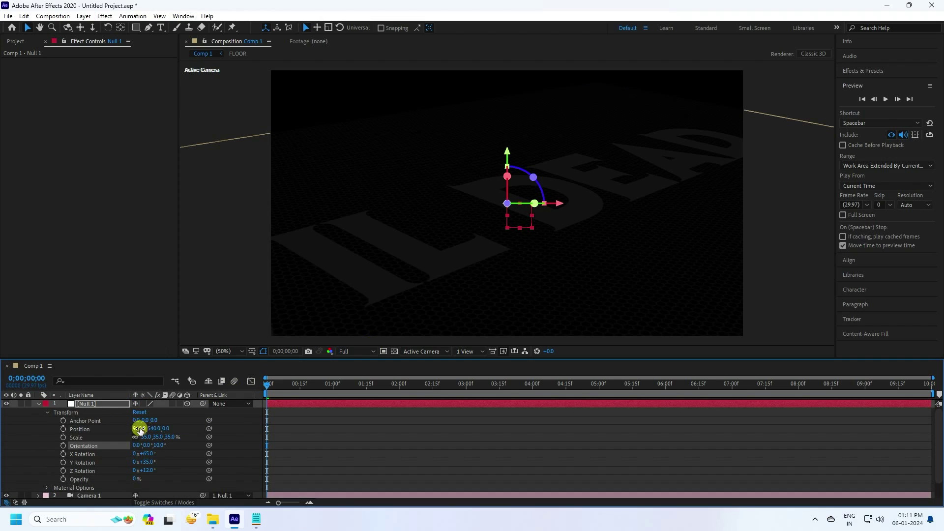
- Keyframe Null 1's Position X from 500 at the start to 1600 at the last frame
{"action": "mouse_move", "coordinate": [137, 429]}
{"action": "left_mouse_down"}
{"action": "mouse_move", "coordinate": [169, 427]}
{"action": "mouse_move", "coordinate": [122, 428]}
{"action": "mouse_move", "coordinate": [130, 432]}
{"action": "left_mouse_up"}
{"action": "left_click", "coordinate": [137, 429]}
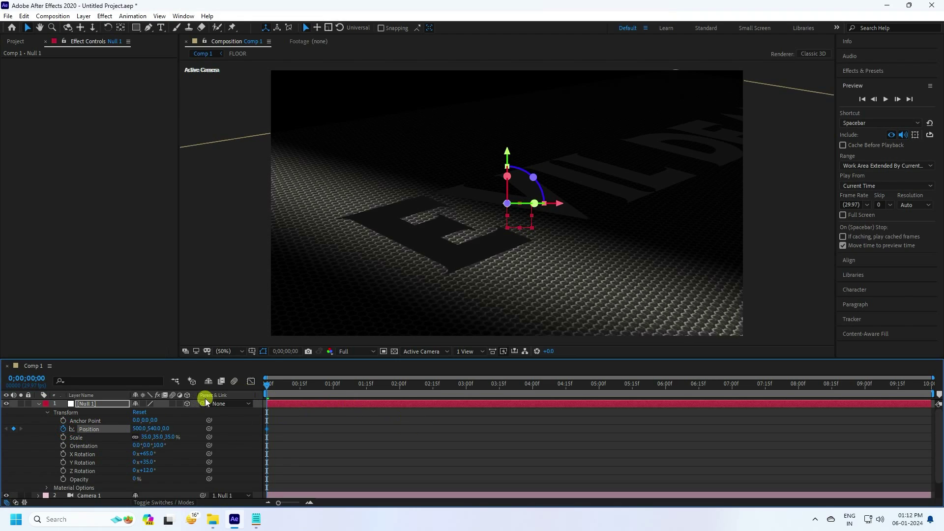
{"action": "left_click_drag", "start_coordinate": [267, 390], "coordinate": [939, 405]}
{"action": "left_click_drag", "start_coordinate": [135, 429], "coordinate": [140, 429]}
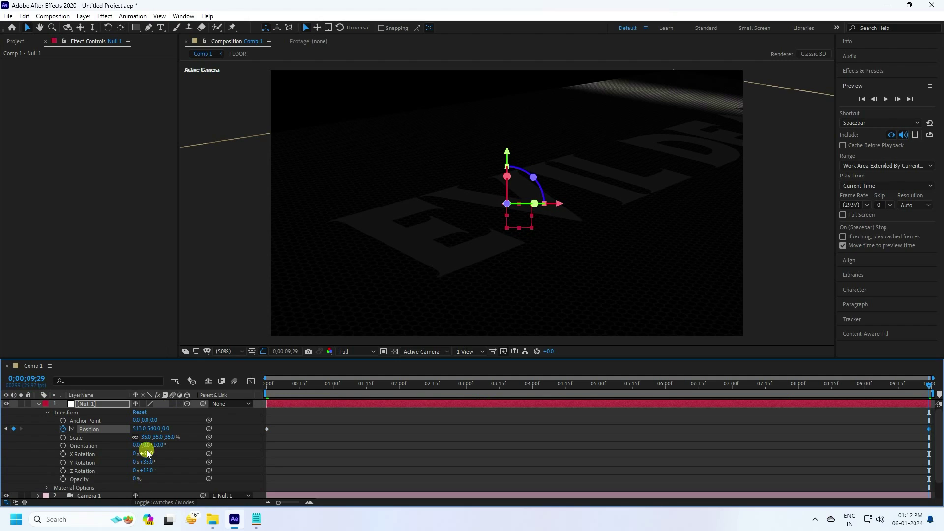
{"action": "mouse_move", "coordinate": [139, 428]}
{"action": "left_mouse_down"}
{"action": "mouse_move", "coordinate": [449, 386]}
{"action": "mouse_move", "coordinate": [624, 382]}
{"action": "mouse_move", "coordinate": [132, 428]}
{"action": "left_mouse_up"}
{"action": "left_click", "coordinate": [142, 425]}
{"action": "type", "text": "1600"}
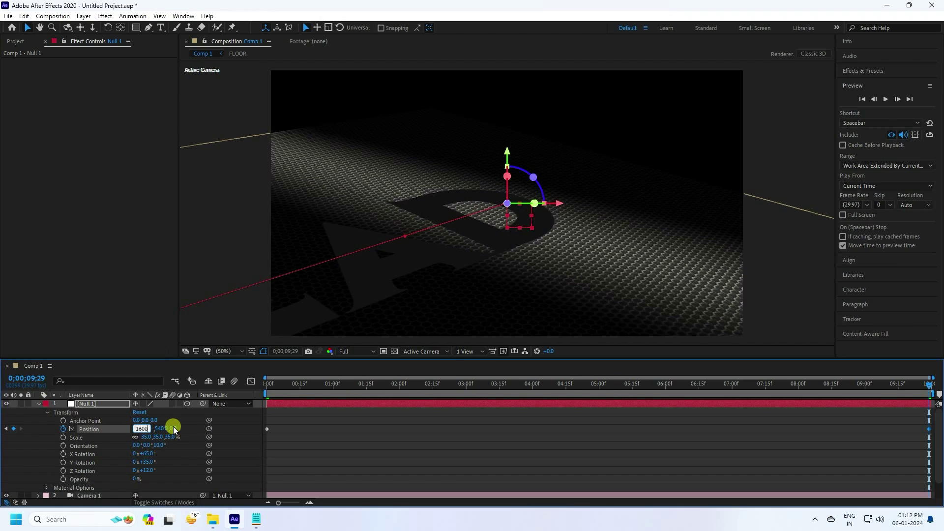
{"action": "key", "text": "Return"}
- Preview the camera move from the first frame
{"action": "left_click_drag", "start_coordinate": [277, 380], "coordinate": [232, 379]}
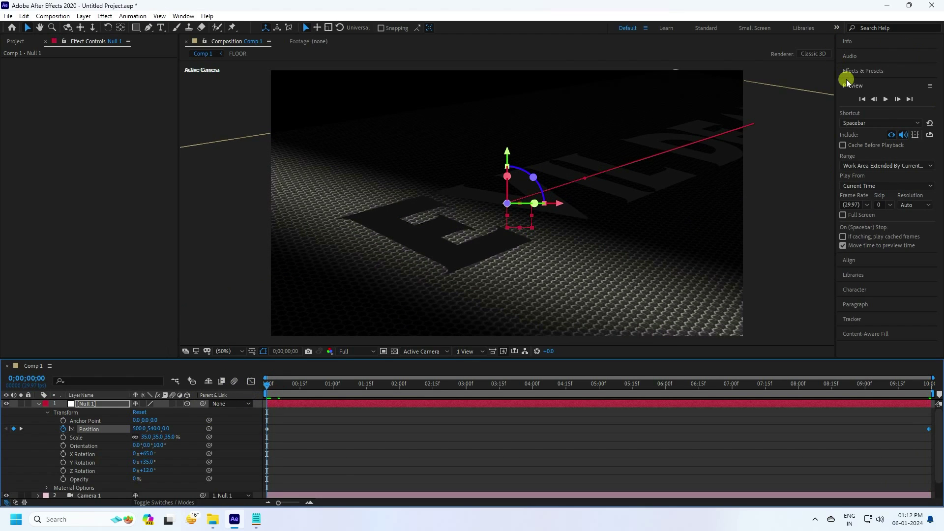
{"action": "left_click", "coordinate": [884, 99]}
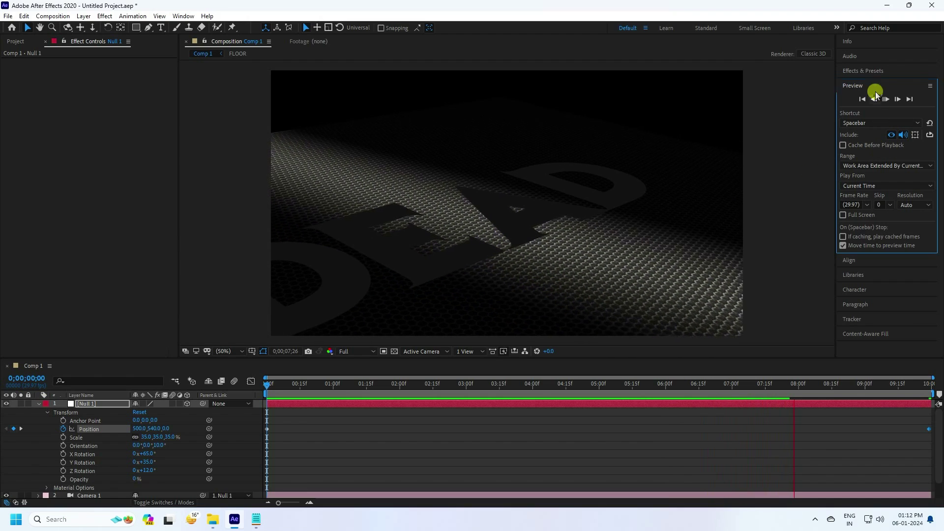
{"action": "left_click", "coordinate": [885, 100]}
- Collapse Null 1 and open the TEXT precomp to check its contents
{"action": "left_click", "coordinate": [34, 403]}
{"action": "left_click", "coordinate": [37, 403]}
{"action": "left_click", "coordinate": [81, 439]}
{"action": "double_click", "coordinate": [84, 420]}
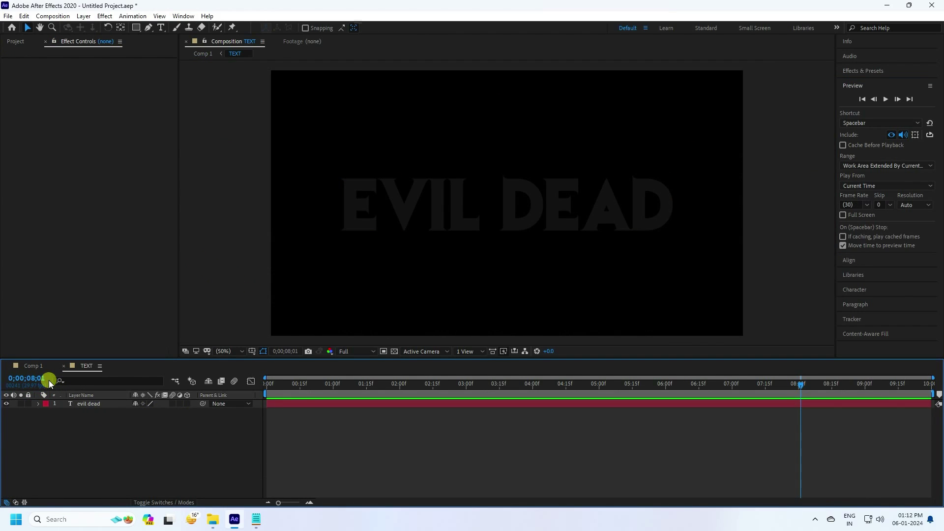
- Back in Comp 1 at frame 0, reveal the TEXT layer's Position (960,540,0)
{"action": "left_click", "coordinate": [33, 366]}
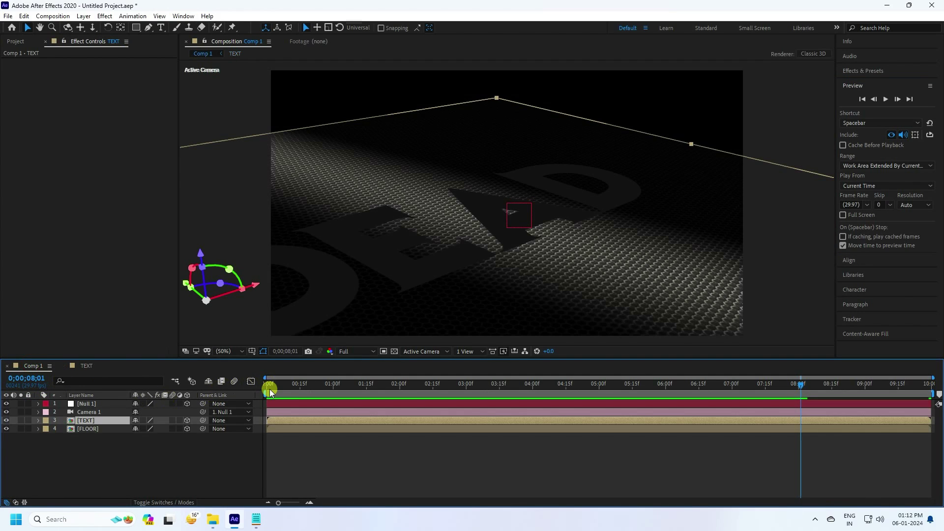
{"action": "left_click_drag", "start_coordinate": [270, 386], "coordinate": [256, 388]}
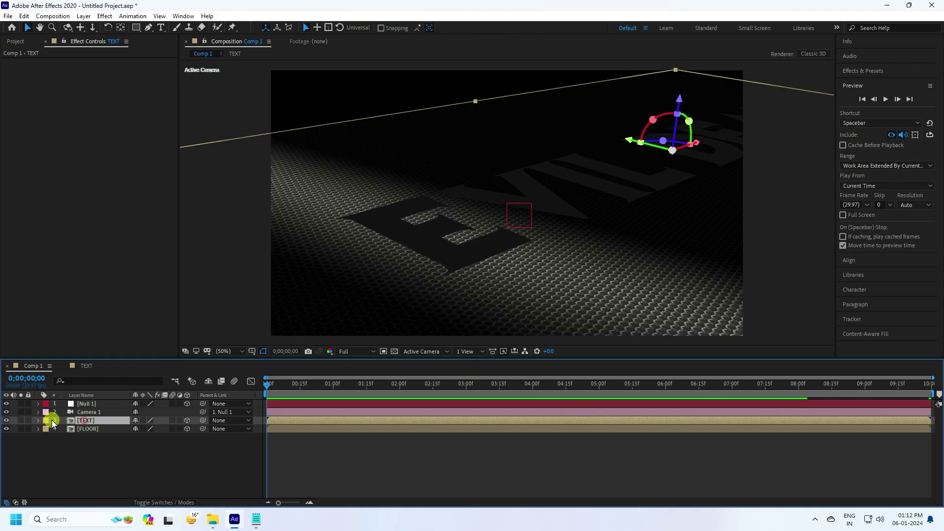
{"action": "key", "text": "p"}
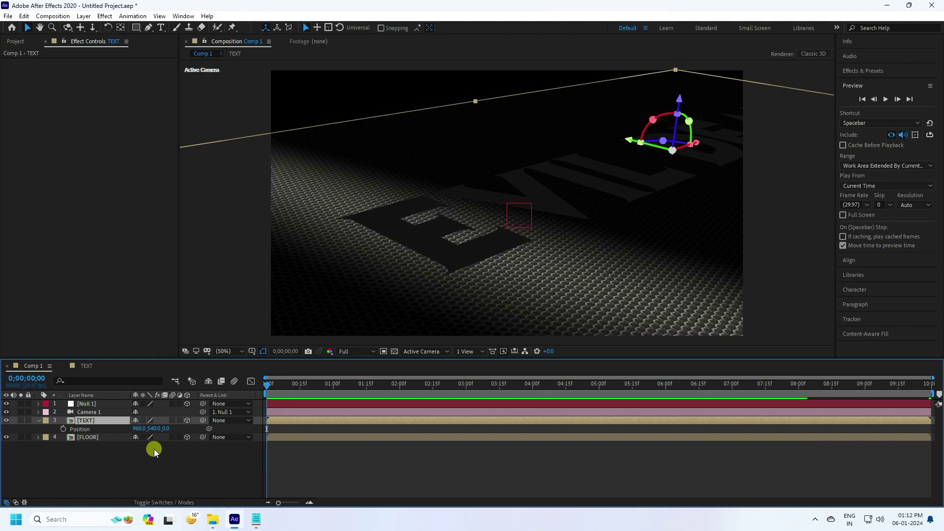
- Copy the expression [position[0],position[1],-index] from the Notepad note
{"action": "left_click", "coordinate": [256, 519]}
{"action": "left_click_drag", "start_coordinate": [158, 118], "coordinate": [14, 117]}
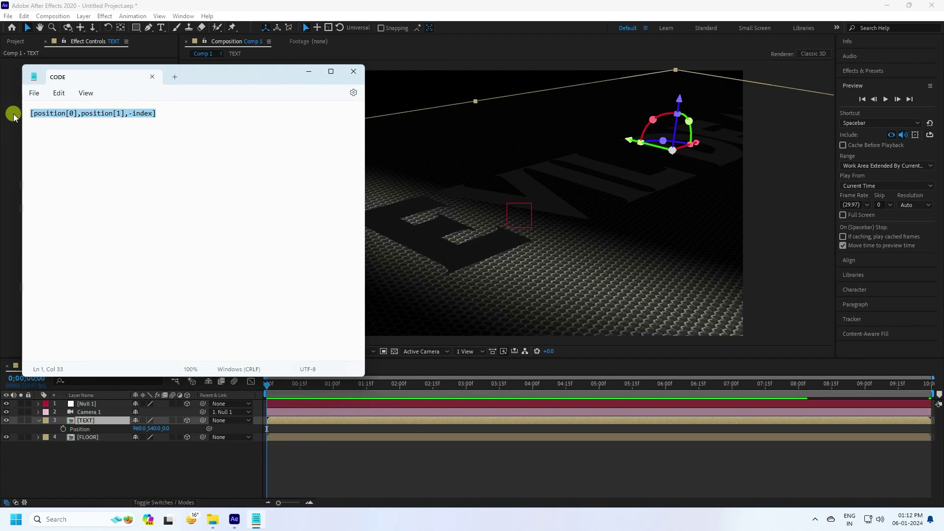
{"action": "right_click", "coordinate": [106, 116]}
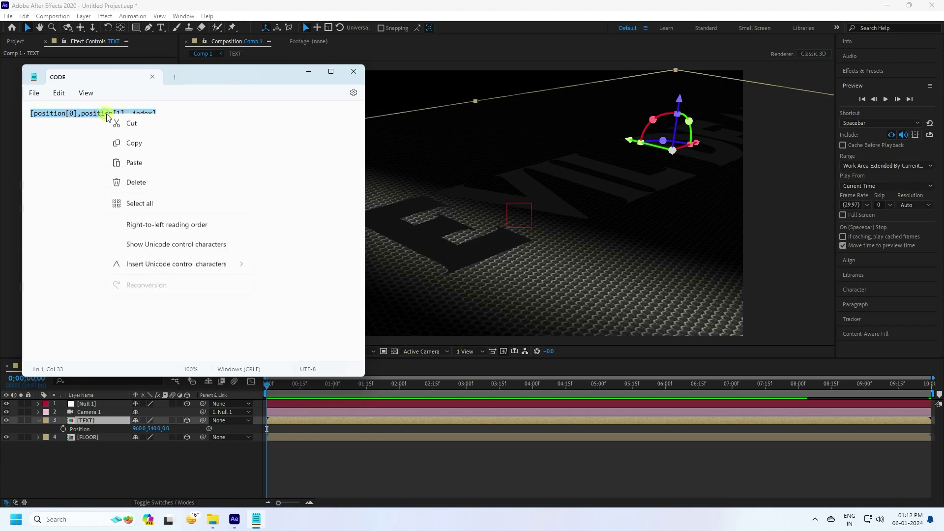
{"action": "left_click", "coordinate": [132, 162]}
{"action": "right_click", "coordinate": [114, 114]}
{"action": "left_click", "coordinate": [141, 162]}
- Paste it as the TEXT layer's Position expression, commit it, and collapse the layer
{"action": "left_click", "coordinate": [82, 475]}
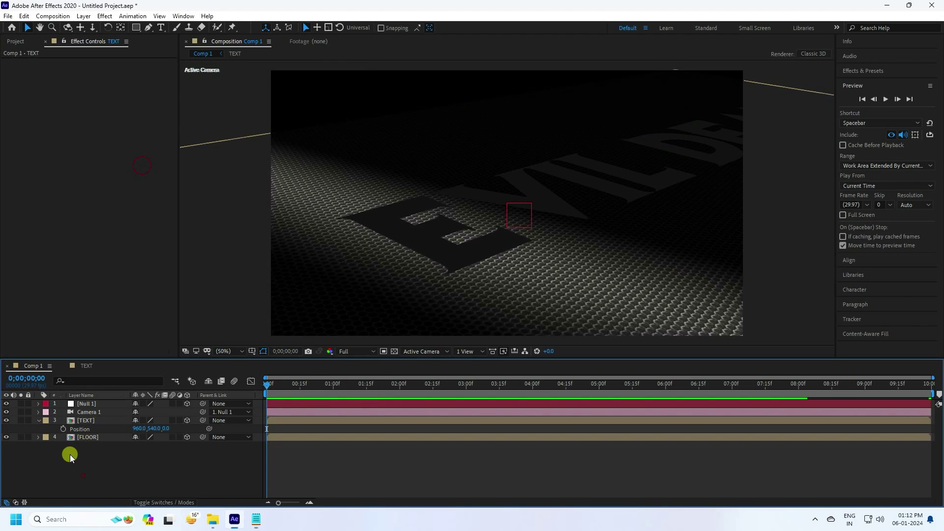
{"action": "left_click", "coordinate": [63, 429], "text": "alt"}
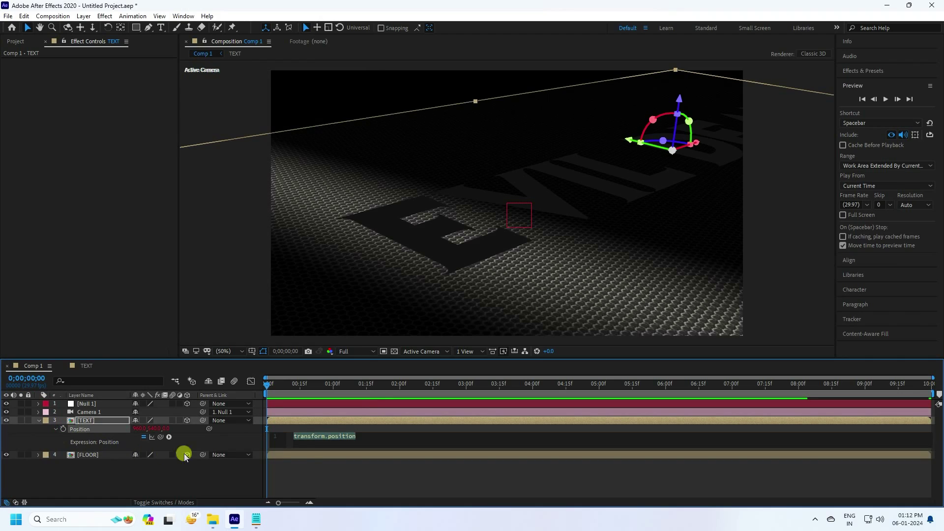
{"action": "key", "text": "ctrl+v"}
{"action": "left_click", "coordinate": [301, 451]}
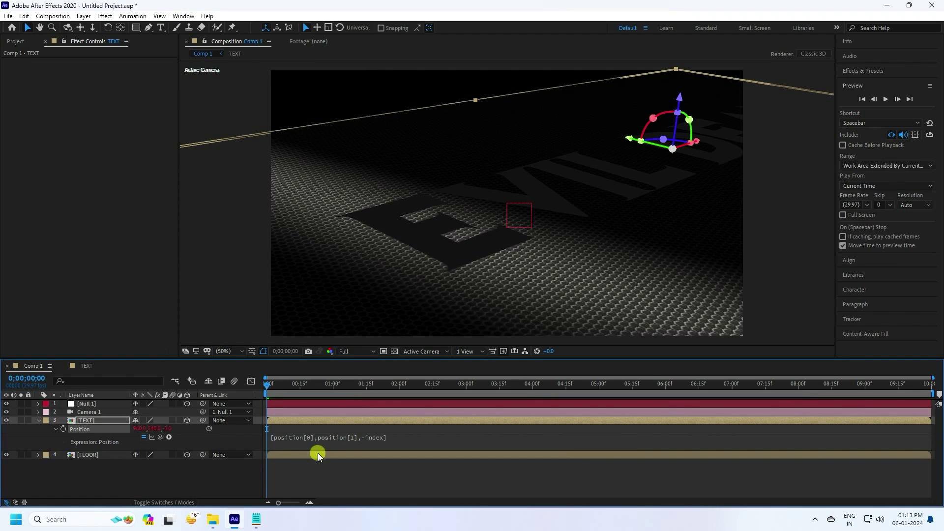
{"action": "left_click", "coordinate": [36, 421]}
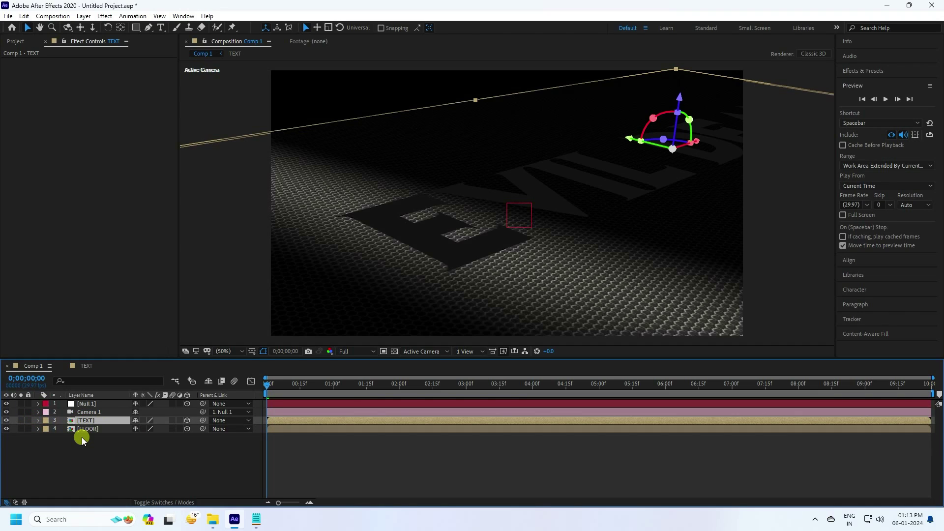
- Duplicate the TEXT layer into 52 copies and inspect the extrusion at 100% and 50% zoom
{"action": "key", "text": "ctrl+d"}
{"action": "key", "text": "ctrl+d"}
{"action": "key", "text": "ctrl+d"}
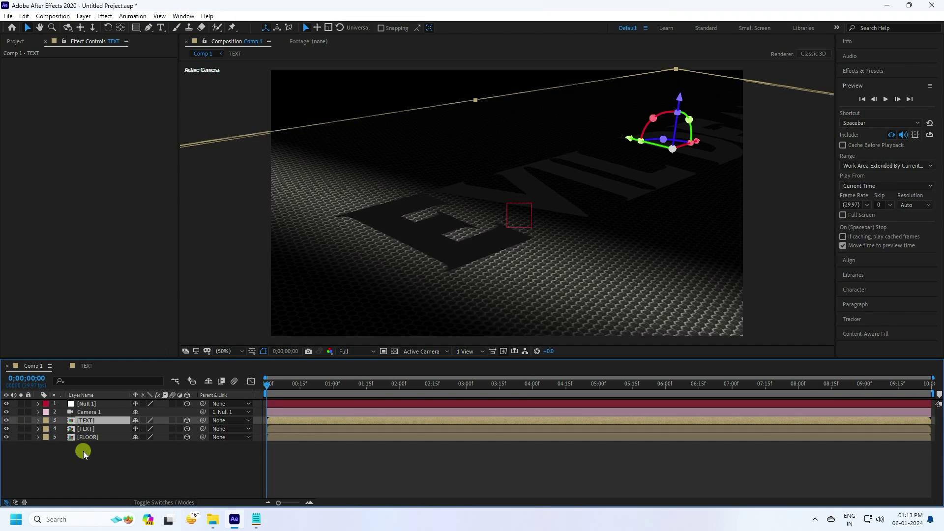
{"action": "key", "text": "ctrl+d"}
{"action": "key", "text": "ctrl+d"}
{"action": "key", "text": "ctrl+d"}
{"action": "key", "text": "ctrl+d"}
{"action": "key", "text": "ctrl+d"}
{"action": "key", "text": "ctrl+d"}
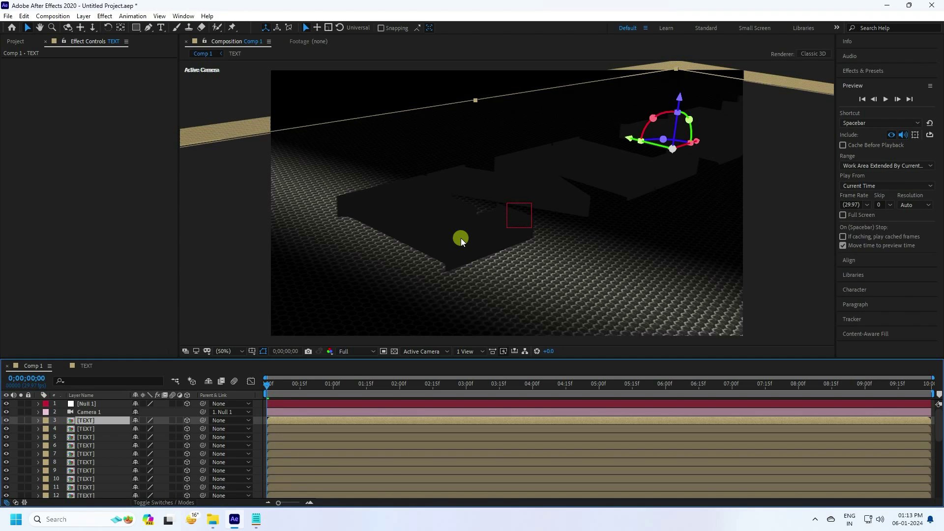
{"action": "key", "text": "slash"}
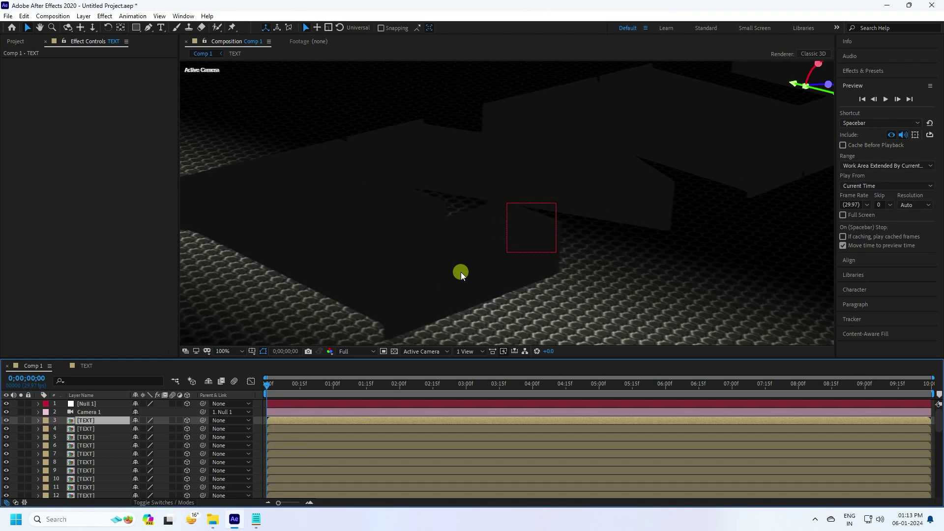
{"action": "key", "text": "comma"}
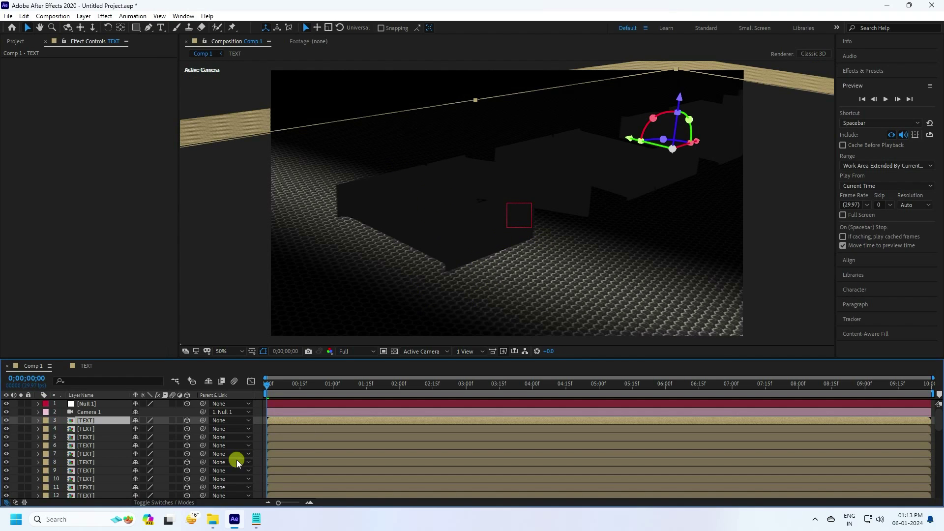
{"action": "scroll", "coordinate": [90, 447], "scroll_direction": "down", "scroll_amount": 10}
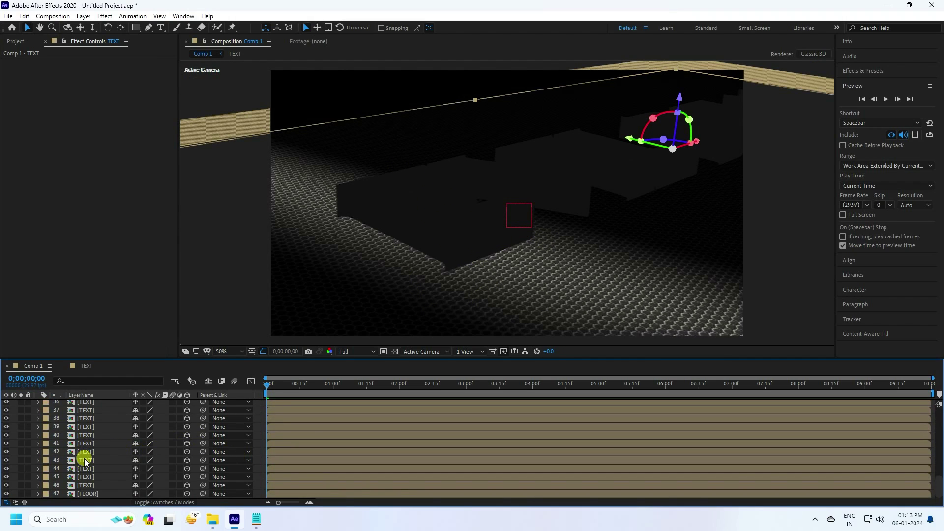
{"action": "scroll", "coordinate": [86, 457], "scroll_direction": "up", "scroll_amount": 9}
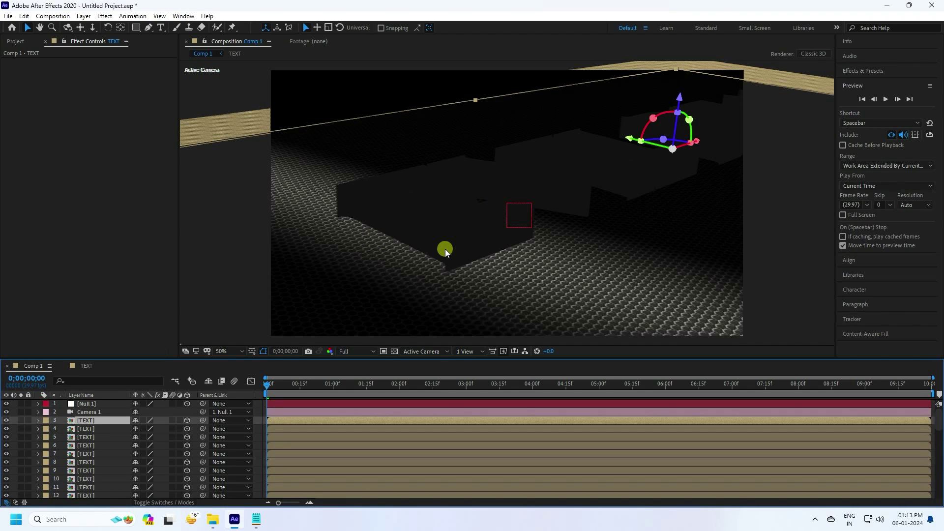
{"action": "key", "text": "period"}
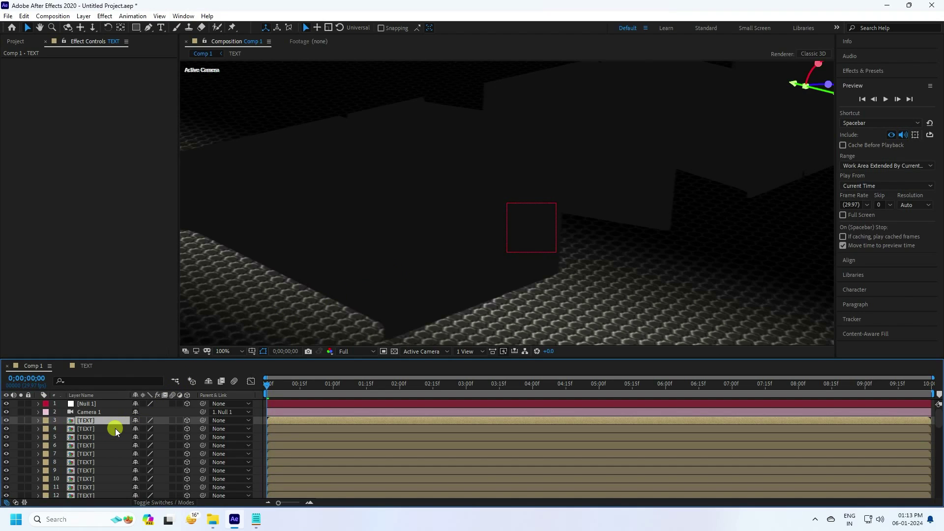
{"action": "scroll", "coordinate": [116, 429], "scroll_direction": "down", "scroll_amount": 10}
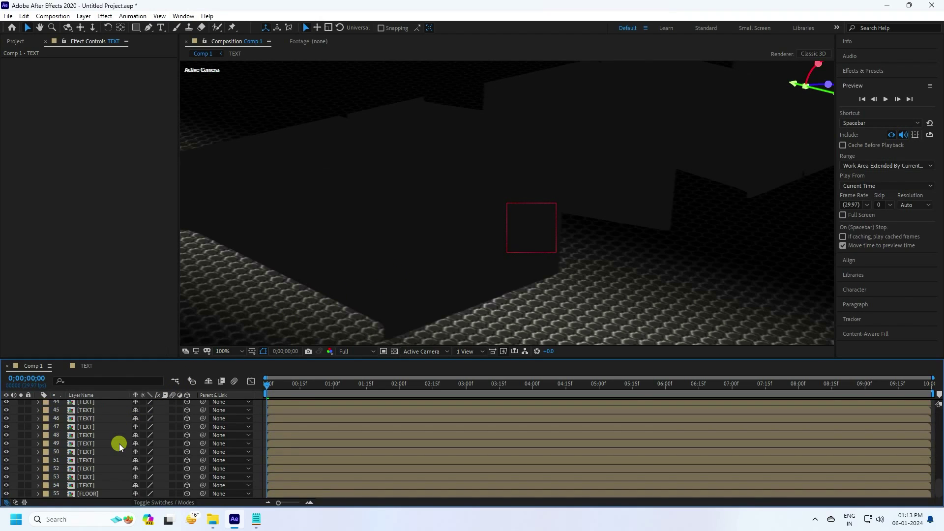
{"action": "scroll", "coordinate": [119, 446], "scroll_direction": "up", "scroll_amount": 10}
{"action": "scroll", "coordinate": [120, 446], "scroll_direction": "down", "scroll_amount": 10}
- Rename the topmost copy, layer 54, to 'TEXT TOP'
{"action": "left_click", "coordinate": [85, 486]}
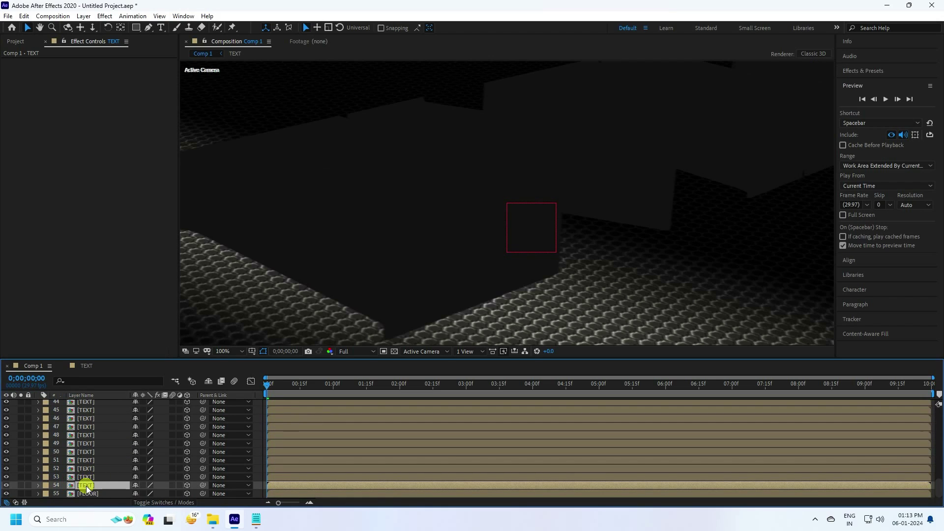
{"action": "right_click", "coordinate": [86, 486]}
{"action": "left_click", "coordinate": [123, 457]}
{"action": "key", "text": "Right"}
{"action": "type", "text": "TO"}
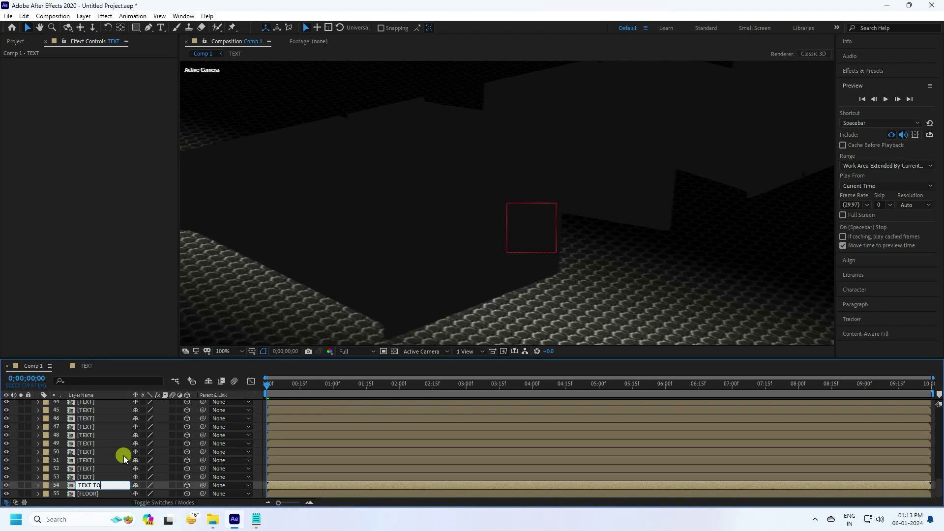
{"action": "type", "text": "P"}
{"action": "key", "text": "Return"}
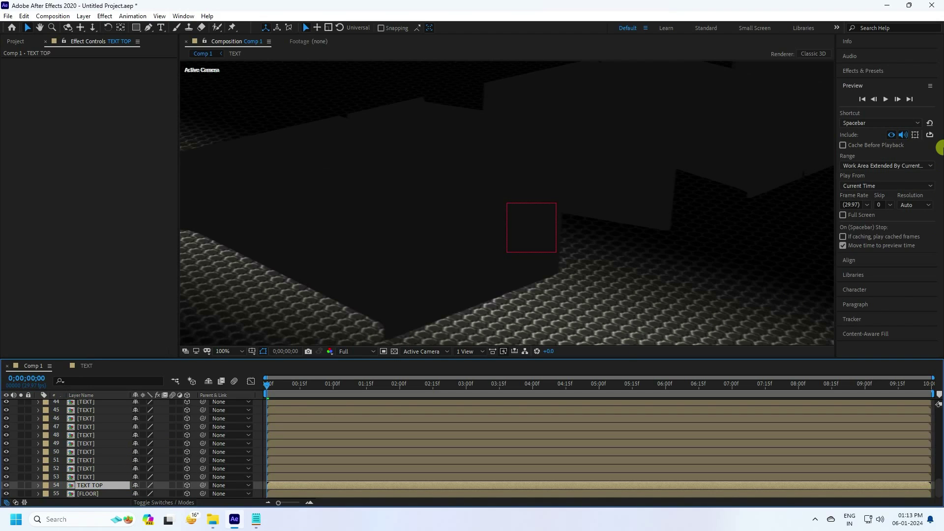
- Apply a Fill effect to TEXT TOP with dark grey colour 333333 (brightness 20)
{"action": "left_click", "coordinate": [853, 70]}
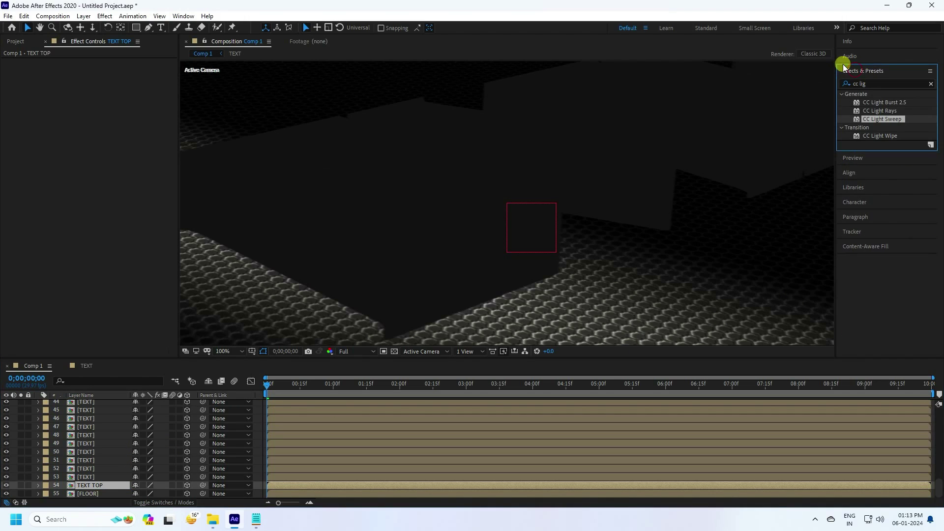
{"action": "left_click", "coordinate": [879, 85]}
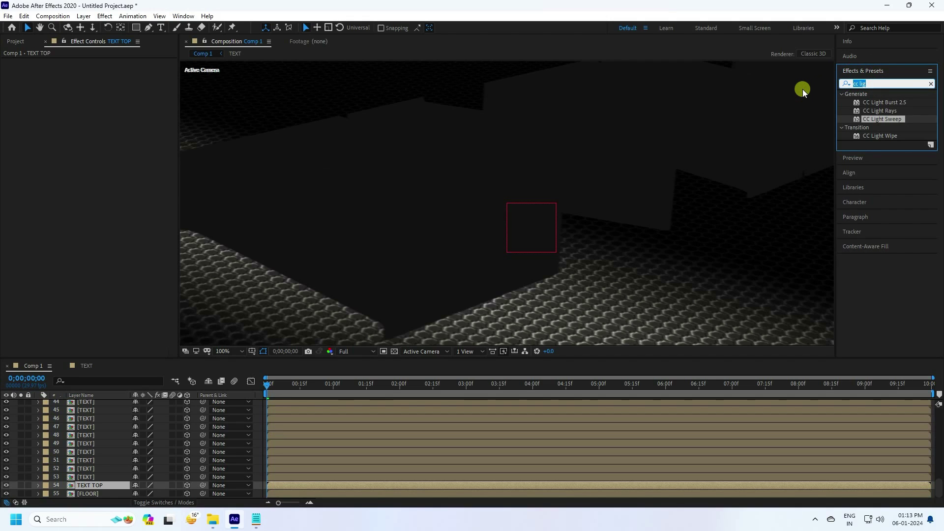
{"action": "type", "text": "fill"}
{"action": "left_click_drag", "start_coordinate": [884, 142], "coordinate": [109, 486]}
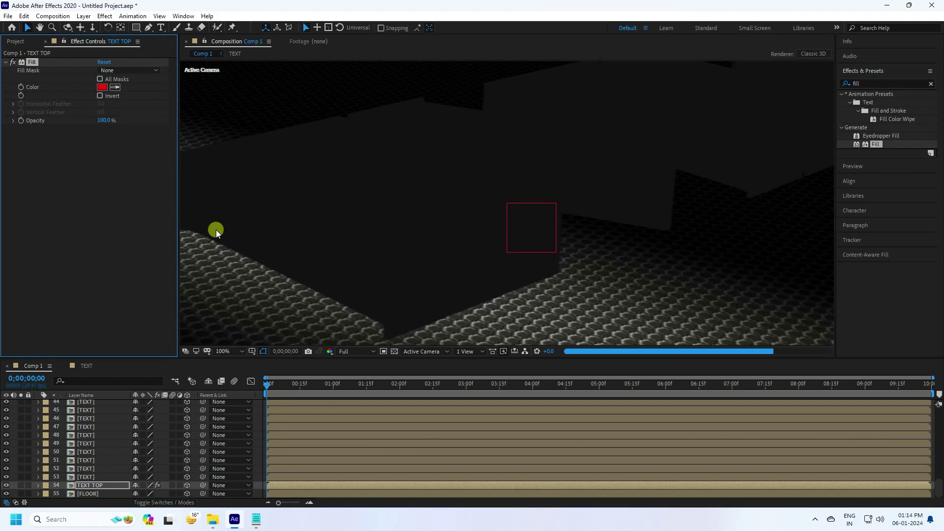
{"action": "left_click", "coordinate": [376, 179]}
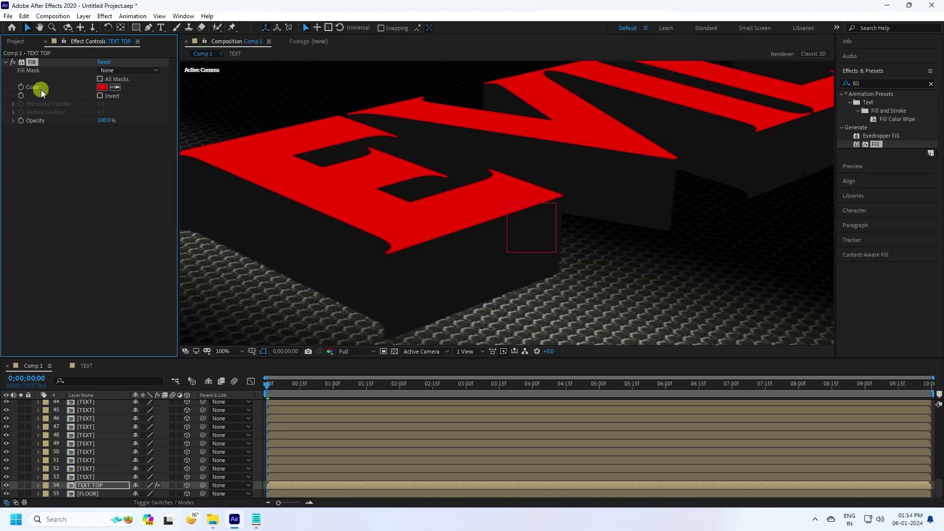
{"action": "left_click", "coordinate": [103, 87]}
{"action": "left_click_drag", "start_coordinate": [28, 325], "coordinate": [8, 327]}
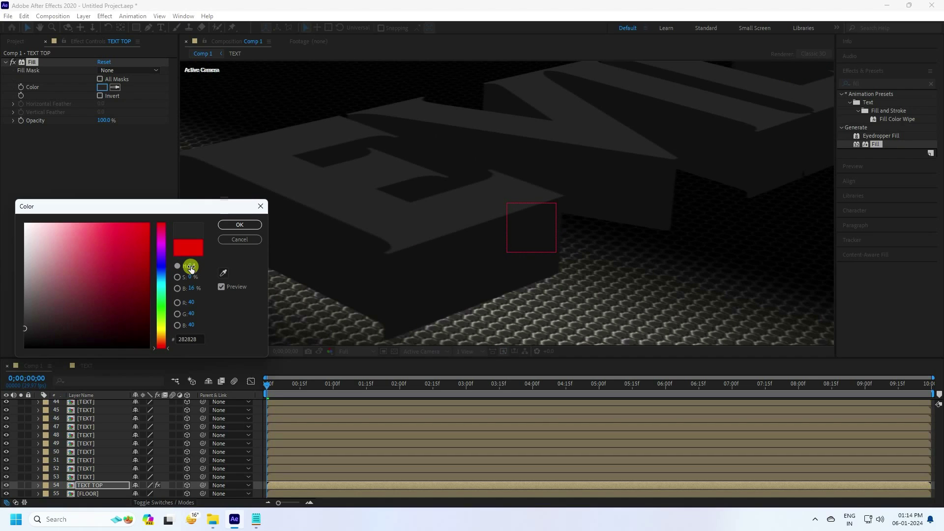
{"action": "left_click", "coordinate": [197, 289]}
{"action": "type", "text": "20"}
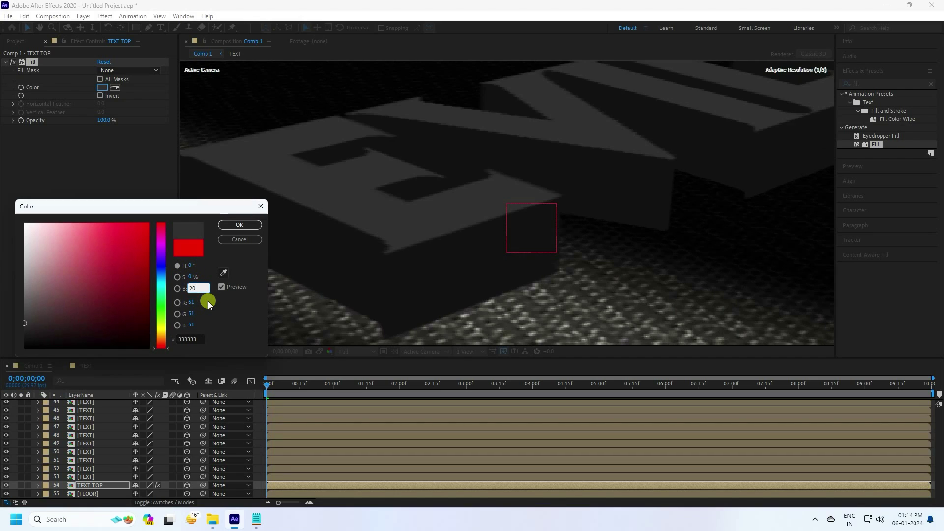
{"action": "left_click", "coordinate": [251, 225]}
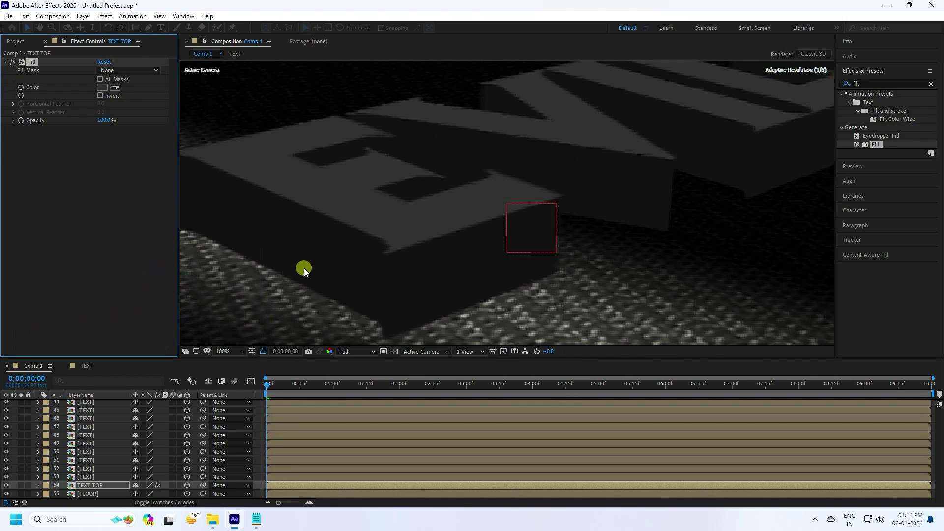
- Fit the composition in the viewer and play a preview
{"action": "left_click", "coordinate": [224, 354]}
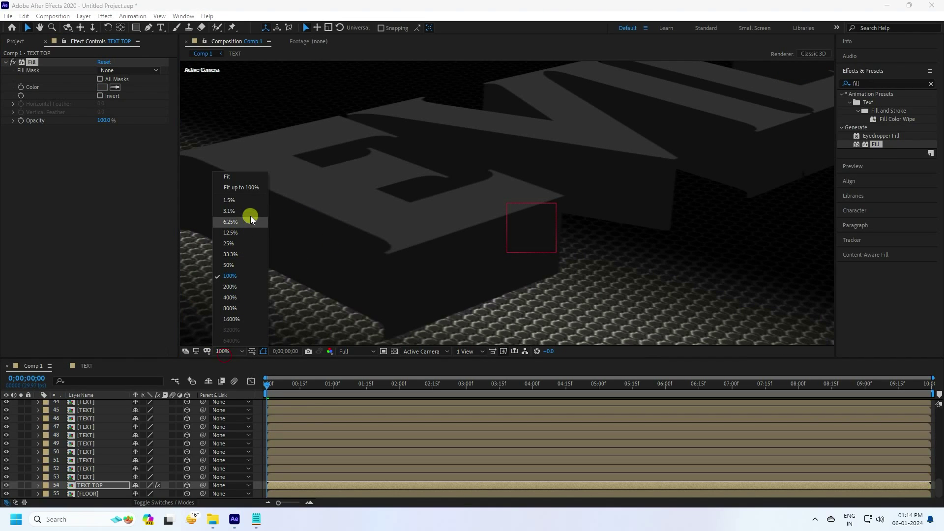
{"action": "left_click", "coordinate": [248, 188]}
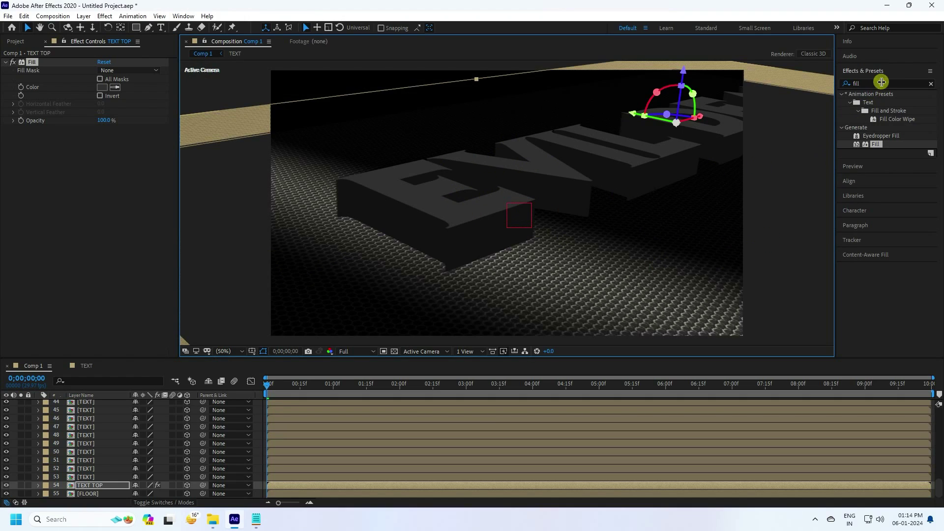
{"action": "left_click", "coordinate": [855, 167]}
{"action": "left_click", "coordinate": [885, 99]}
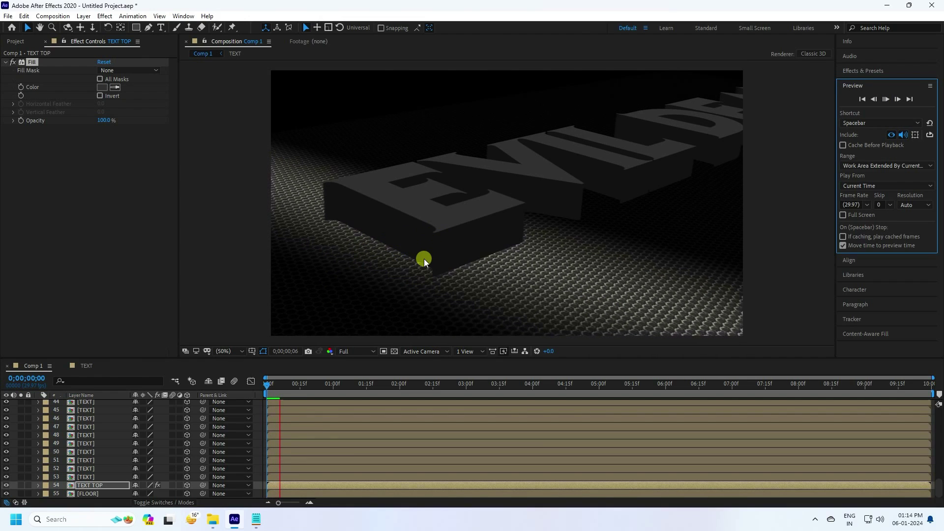
- Replay the preview from the first frame, return to frame 0, and select the FLOOR layer
{"action": "left_click", "coordinate": [860, 103]}
{"action": "left_click", "coordinate": [886, 100]}
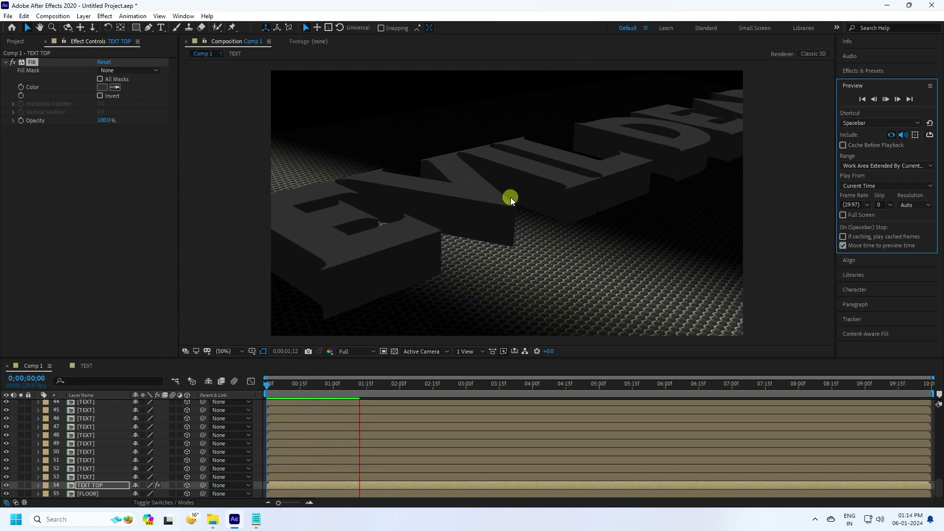
{"action": "left_click", "coordinate": [886, 100]}
{"action": "left_click", "coordinate": [861, 101]}
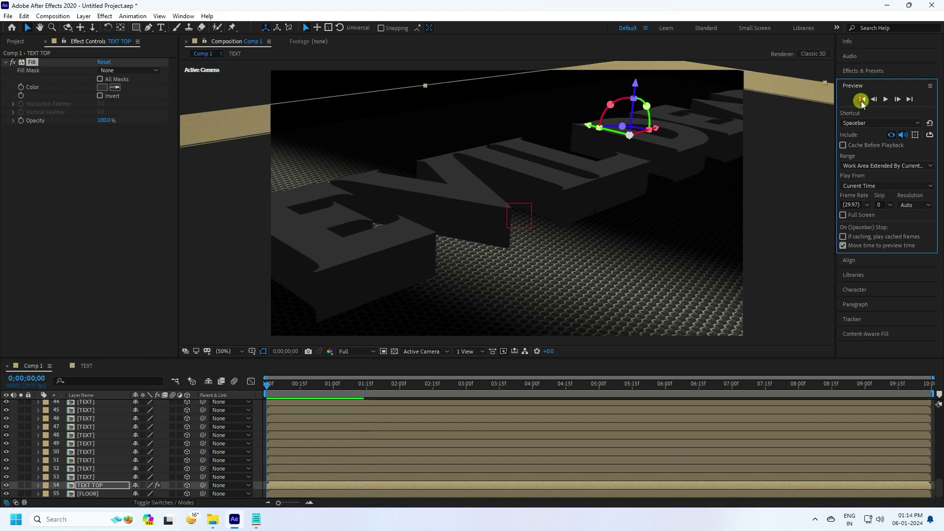
{"action": "left_click", "coordinate": [887, 101]}
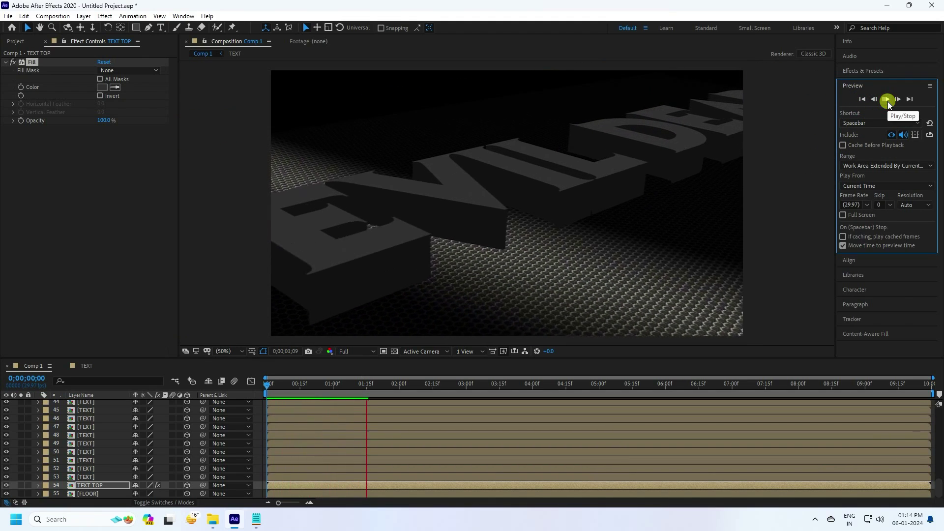
{"action": "left_click", "coordinate": [887, 101]}
{"action": "left_click", "coordinate": [862, 99]}
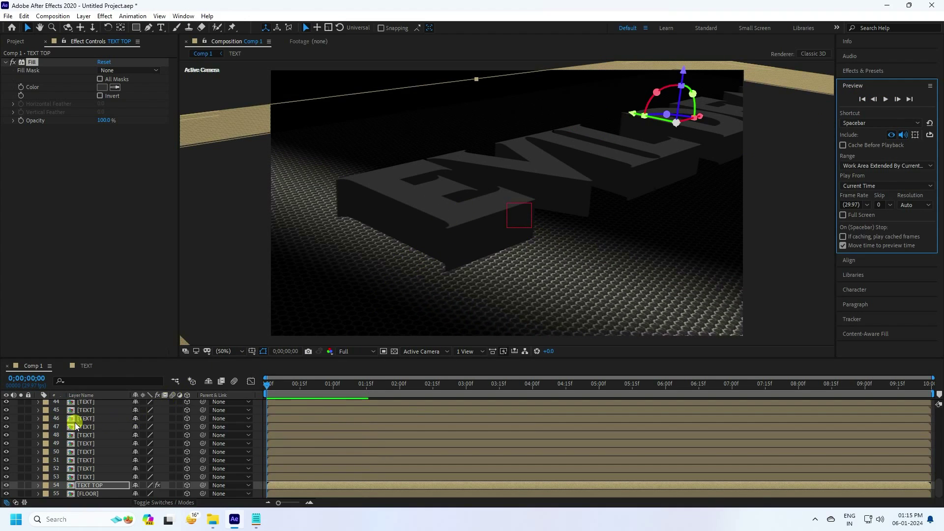
{"action": "left_click", "coordinate": [86, 494]}
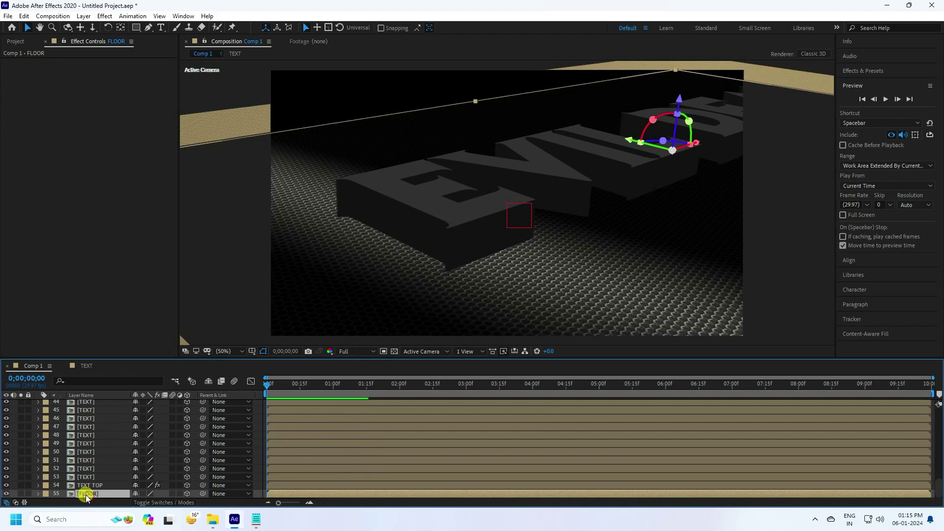
- Copy Black Solid 1's CC Light Sweep effect inside the FLOOR precomp
{"action": "double_click", "coordinate": [90, 494]}
{"action": "left_click", "coordinate": [91, 404]}
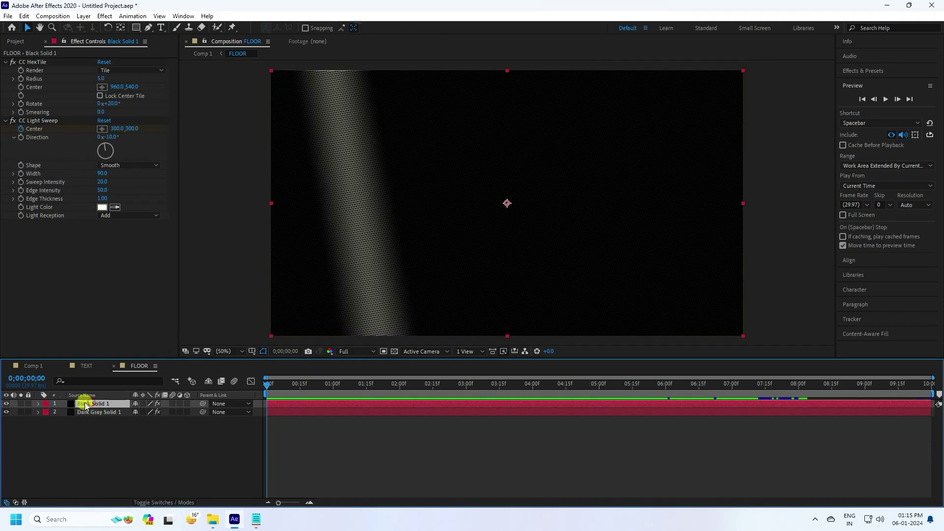
{"action": "left_click", "coordinate": [38, 121]}
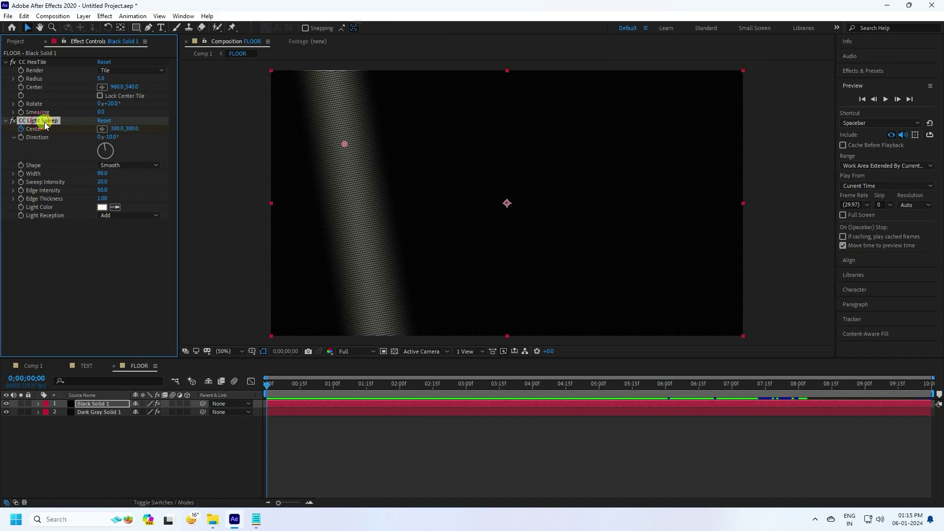
{"action": "left_click", "coordinate": [24, 16]}
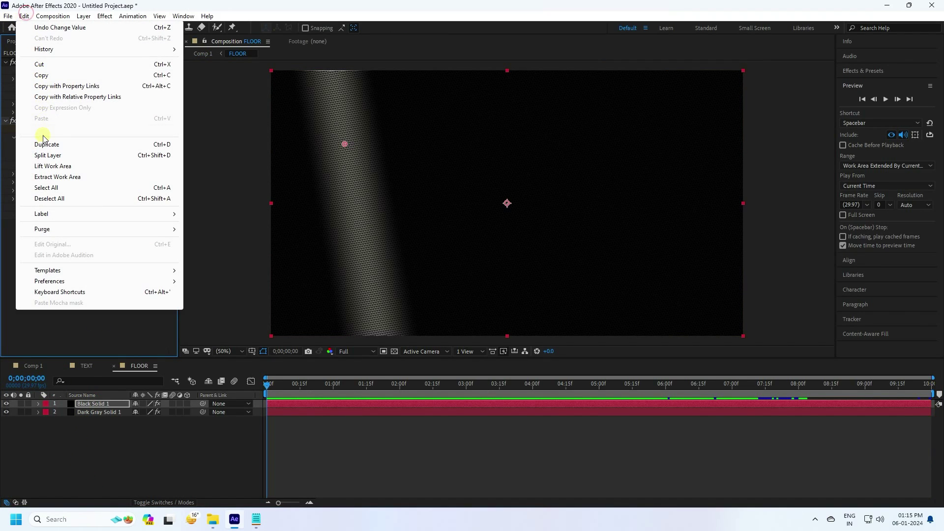
{"action": "left_click", "coordinate": [40, 75]}
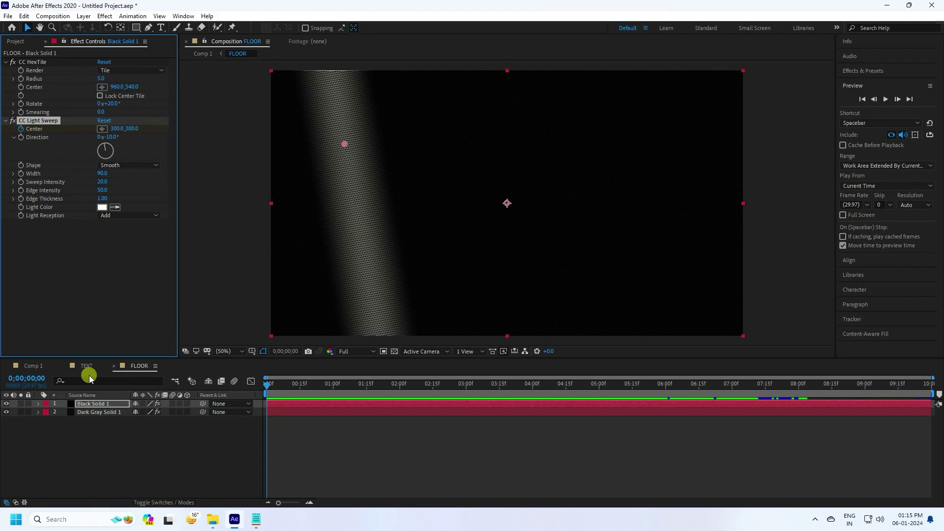
- Paste the CC Light Sweep onto the TEXT TOP layer in Comp 1
{"action": "left_click", "coordinate": [43, 366]}
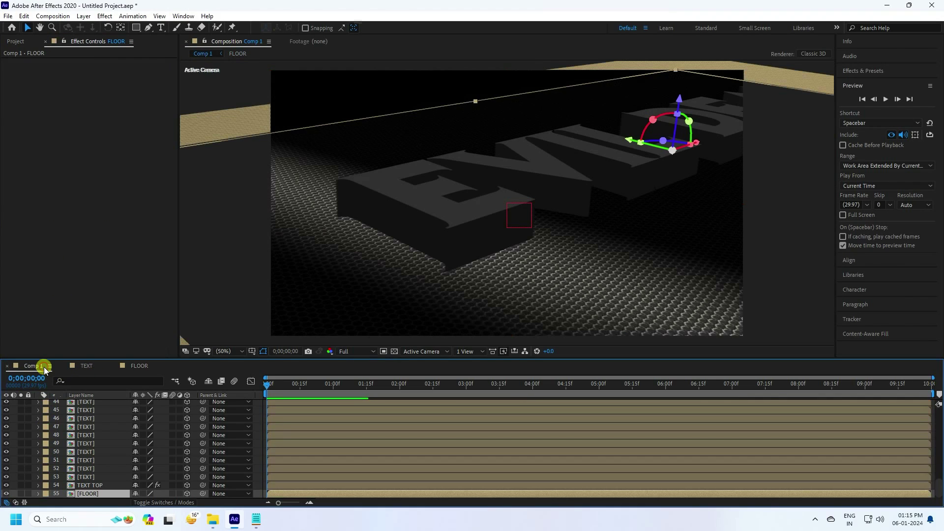
{"action": "left_click", "coordinate": [90, 485]}
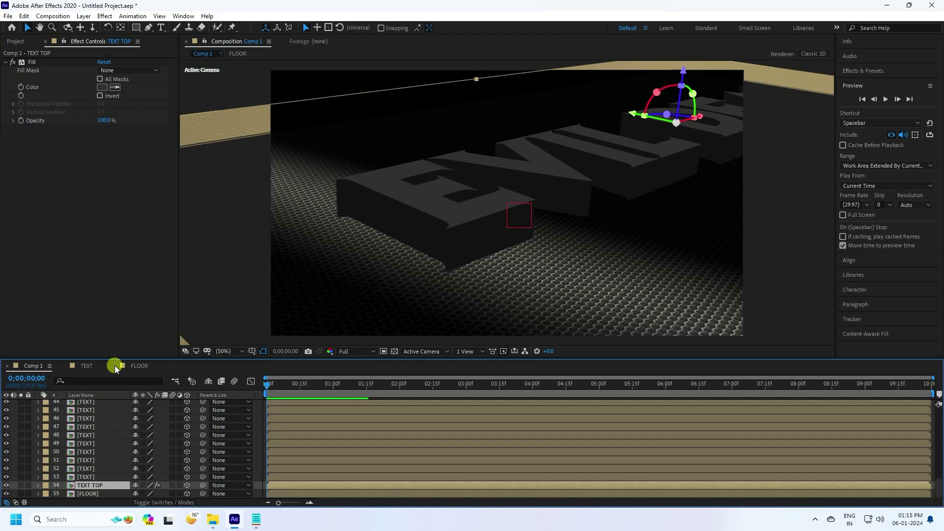
{"action": "left_click", "coordinate": [25, 19]}
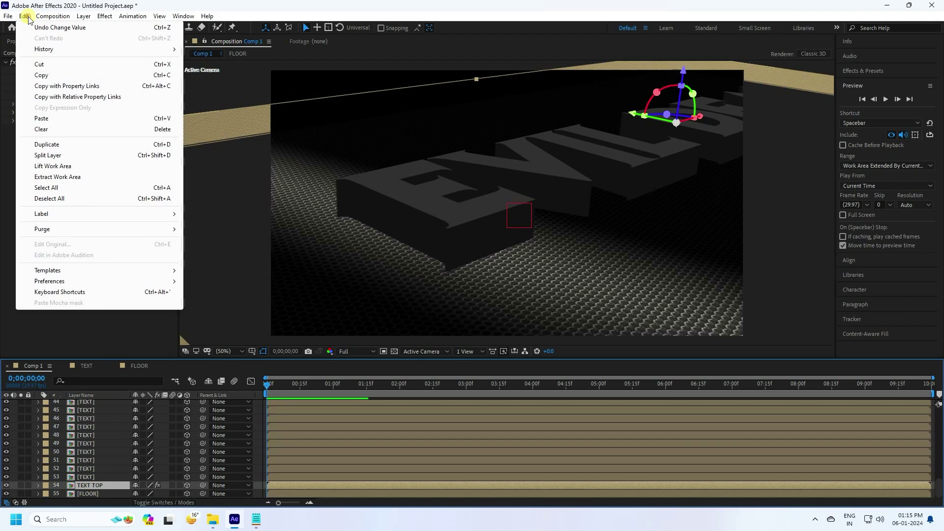
{"action": "left_click", "coordinate": [43, 120]}
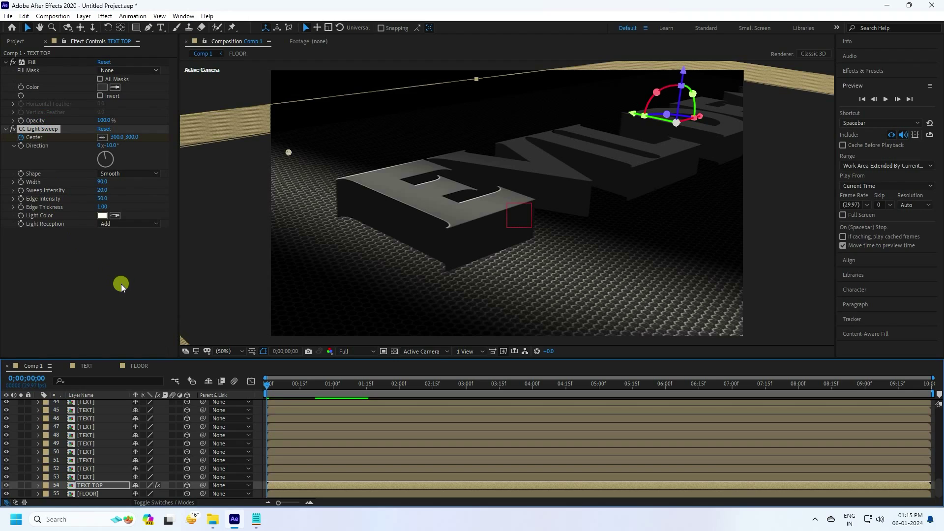
{"action": "left_click", "coordinate": [102, 216]}
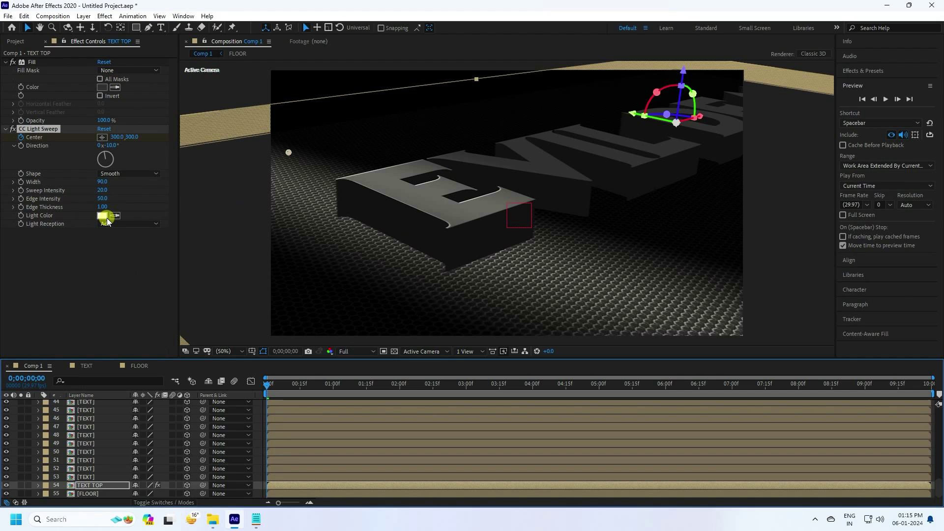
- Set the TEXT TOP sweep's light colour to blue (H 212, S 100) and width to 100
{"action": "left_click", "coordinate": [194, 265]}
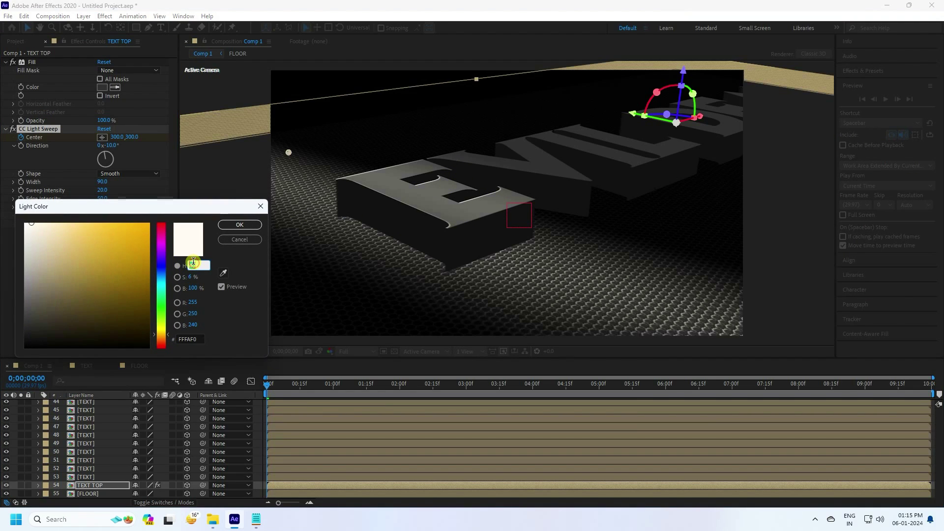
{"action": "type", "text": "212"}
{"action": "key", "text": "Tab"}
{"action": "type", "text": "100"}
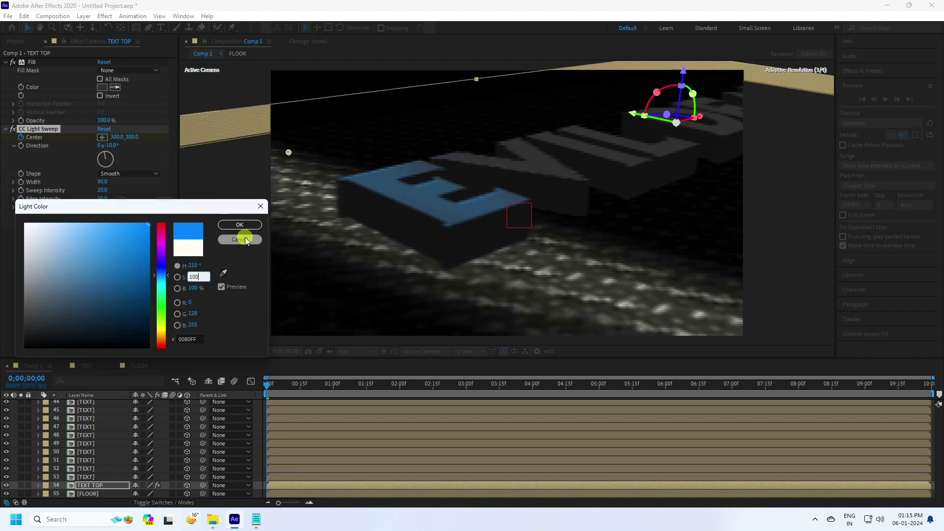
{"action": "left_click", "coordinate": [240, 225]}
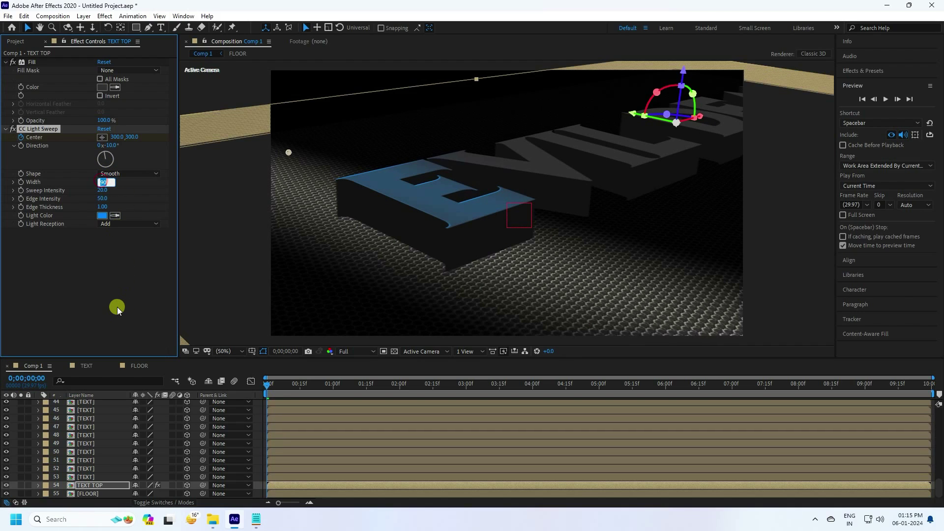
{"action": "type", "text": "100"}
{"action": "key", "text": "Return"}
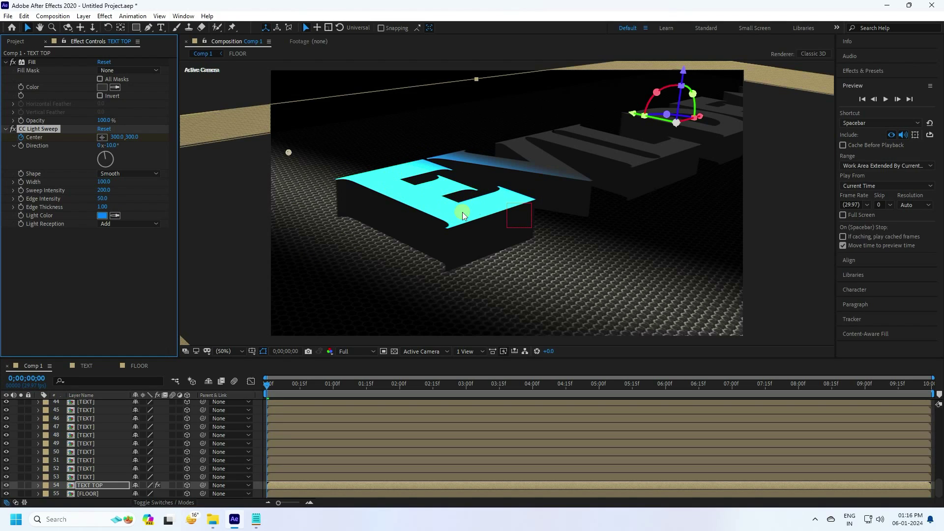
- Deselect the effect and clear the Effects & Presets search field
{"action": "left_click", "coordinate": [99, 295]}
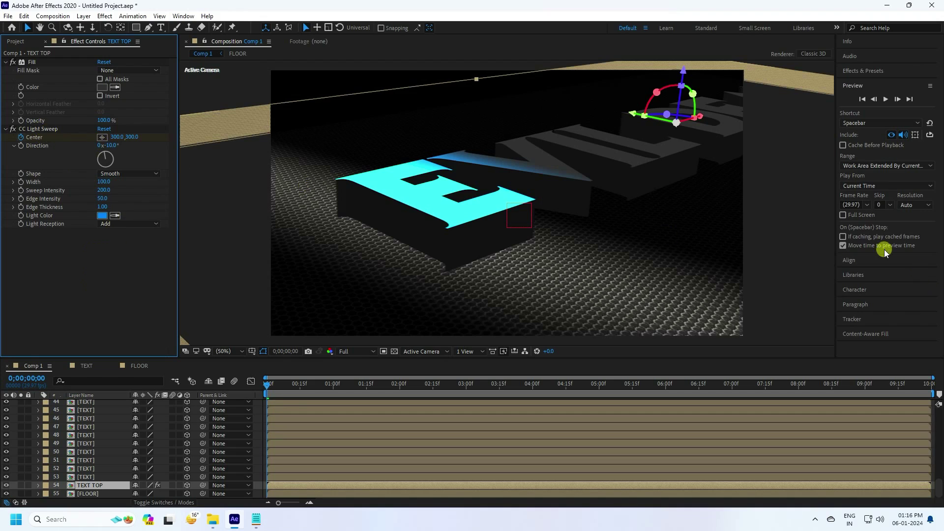
{"action": "left_click", "coordinate": [863, 70]}
{"action": "double_click", "coordinate": [875, 84]}
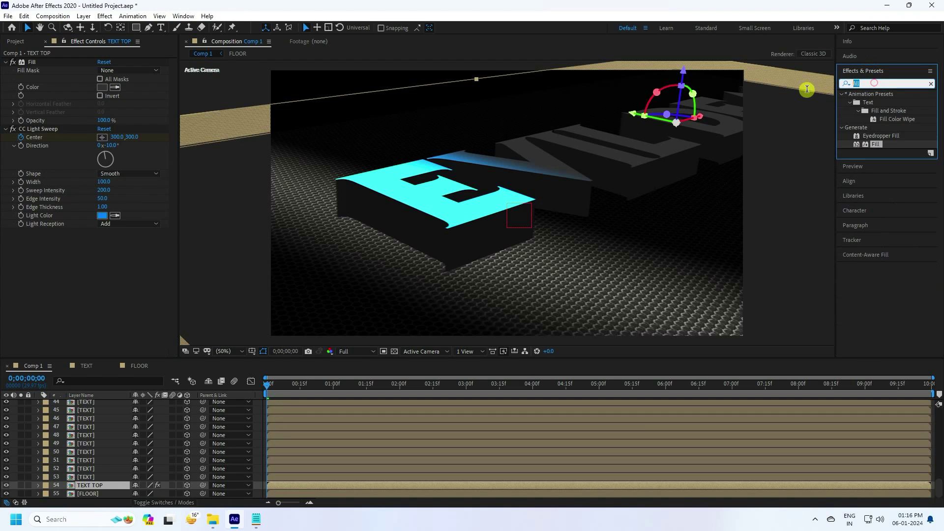
- Add a second CC Light Sweep to TEXT TOP with width 100 and intensity 100
{"action": "type", "text": "cc light"}
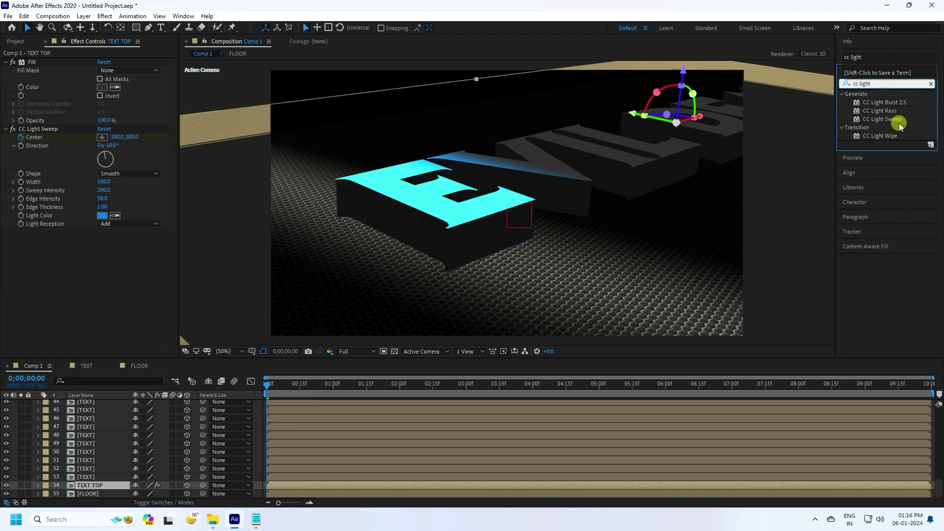
{"action": "left_click_drag", "start_coordinate": [900, 124], "coordinate": [89, 288]}
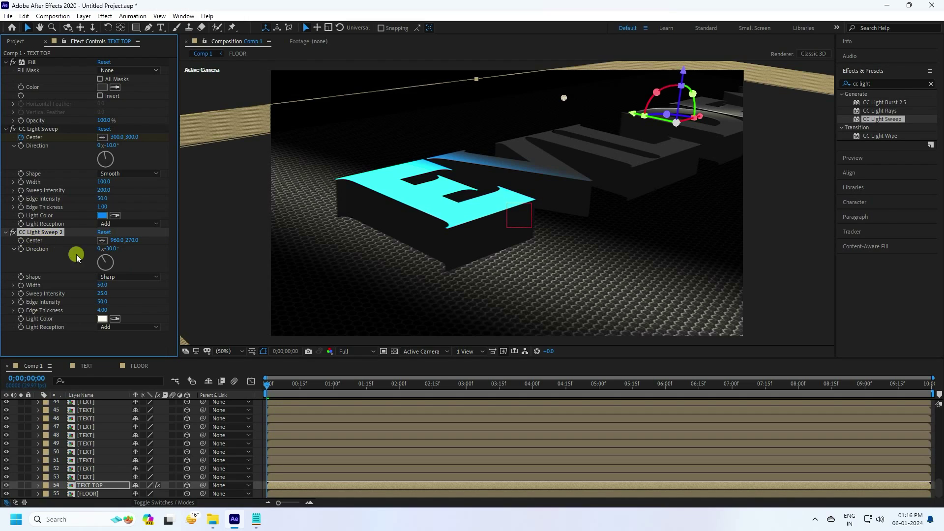
{"action": "left_click", "coordinate": [102, 285]}
{"action": "type", "text": "100"}
{"action": "key", "text": "Tab"}
{"action": "type", "text": "100"}
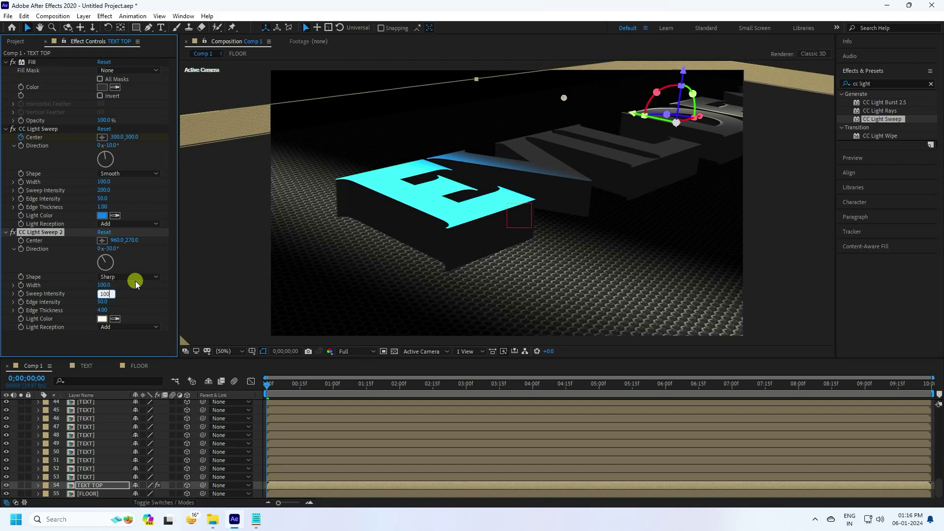
{"action": "key", "text": "Return"}
- Give the second sweep Smooth shape, edge thickness 1, and blue 0080FF light colour
{"action": "left_click", "coordinate": [113, 307]}
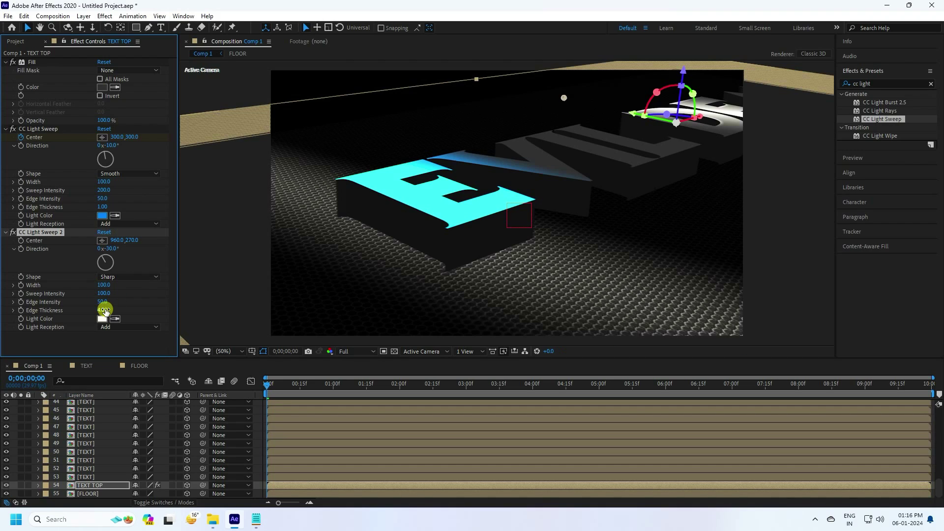
{"action": "left_click", "coordinate": [129, 276]}
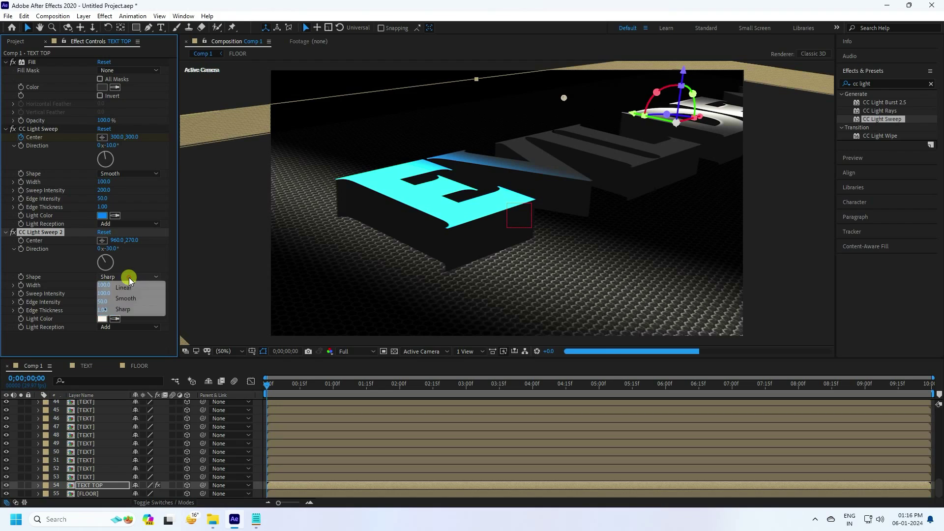
{"action": "left_click", "coordinate": [125, 298]}
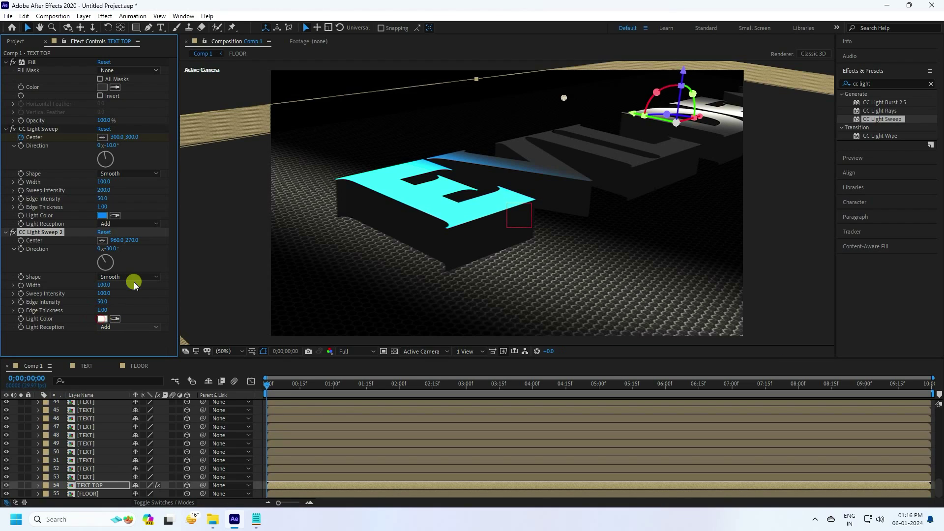
{"action": "left_click", "coordinate": [102, 319]}
{"action": "left_click", "coordinate": [193, 266]}
{"action": "type", "text": "20"}
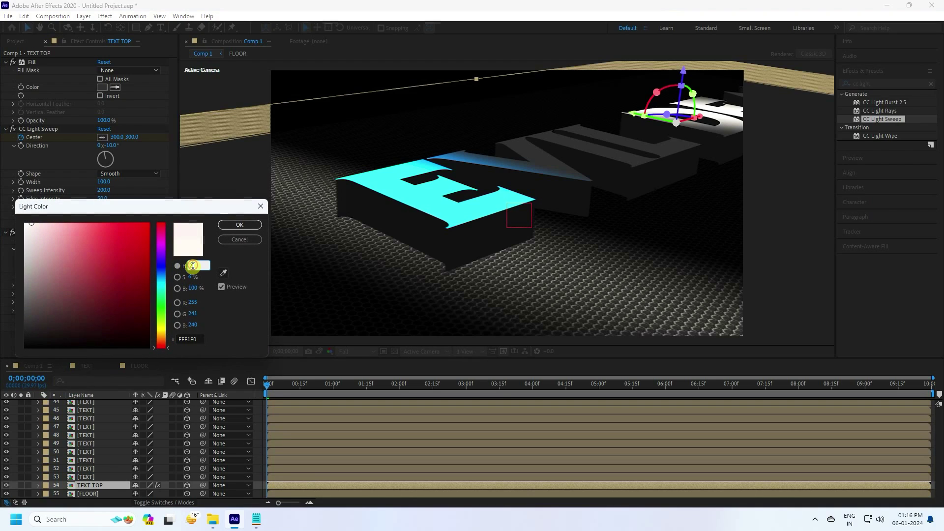
{"action": "left_click", "coordinate": [187, 274]}
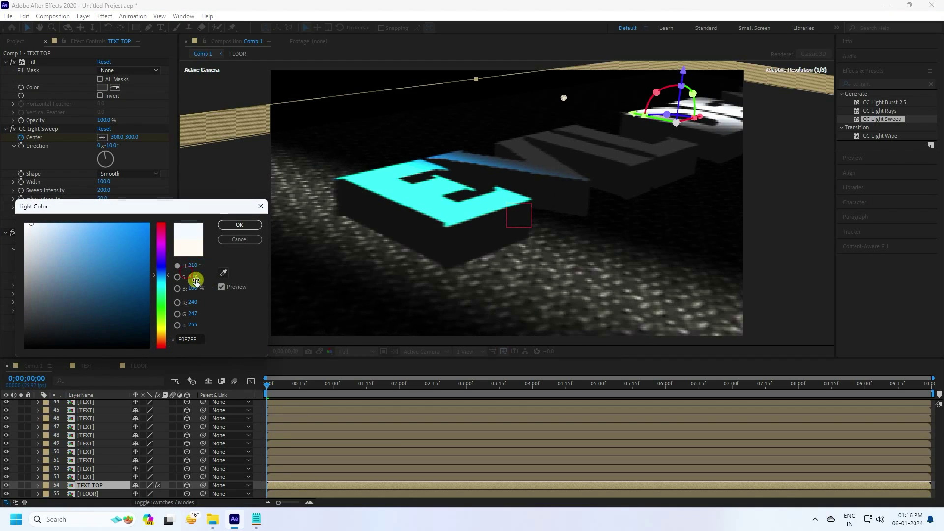
{"action": "type", "text": "100"}
{"action": "key", "text": "Tab"}
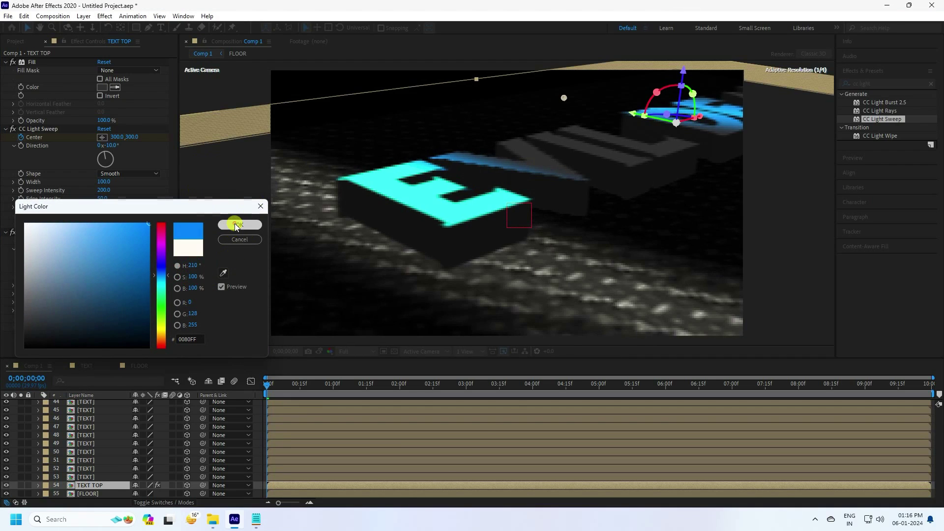
{"action": "left_click", "coordinate": [237, 226]}
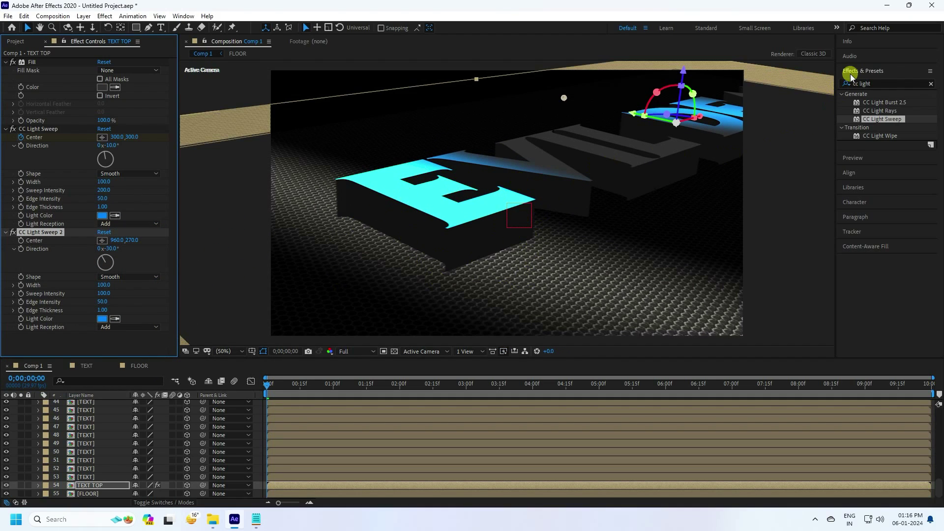
{"action": "left_click", "coordinate": [852, 158]}
- Play the preview through, then select extruded TEXT layer 3 for effect editing
{"action": "left_click", "coordinate": [886, 99]}
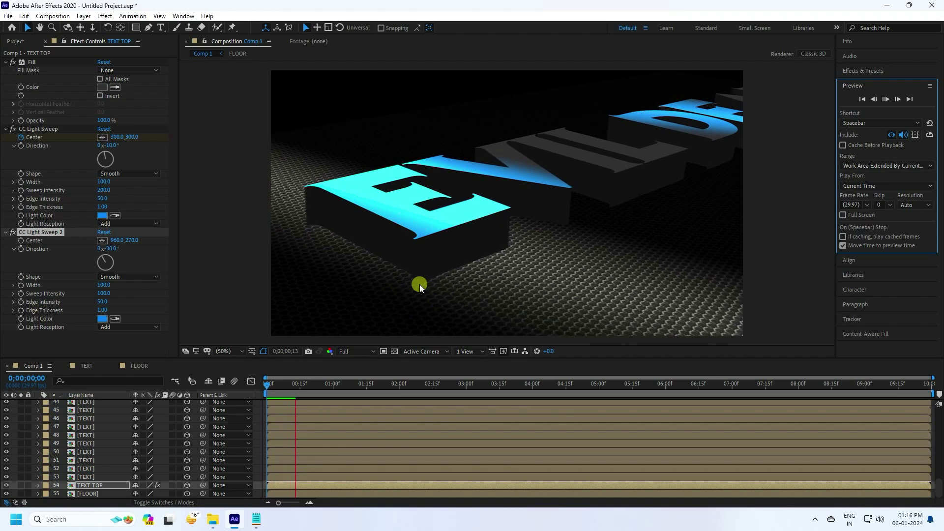
{"action": "left_click", "coordinate": [886, 100]}
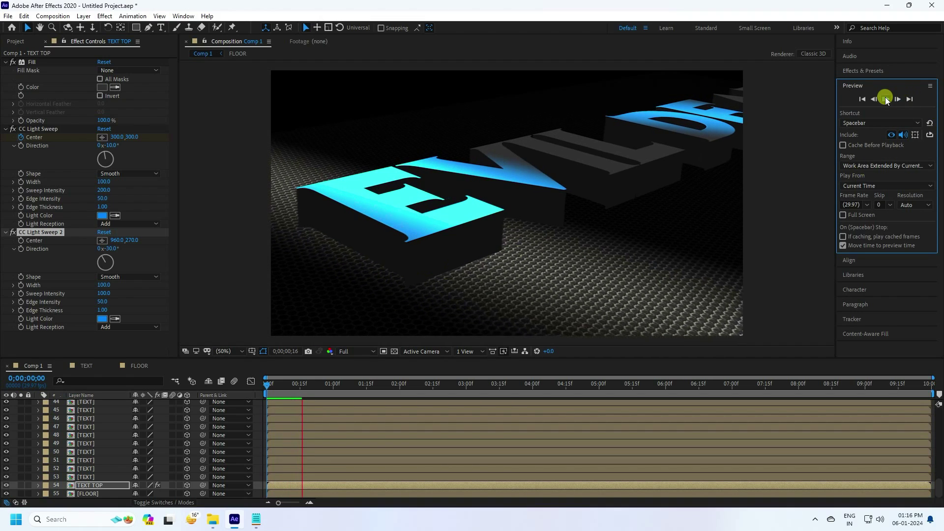
{"action": "scroll", "coordinate": [119, 444], "scroll_direction": "up", "scroll_amount": 15}
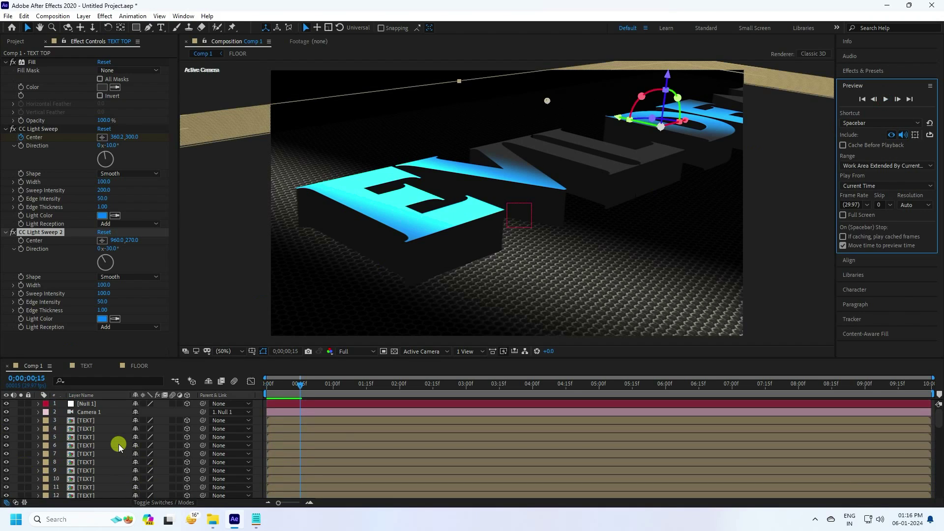
{"action": "left_click", "coordinate": [89, 419]}
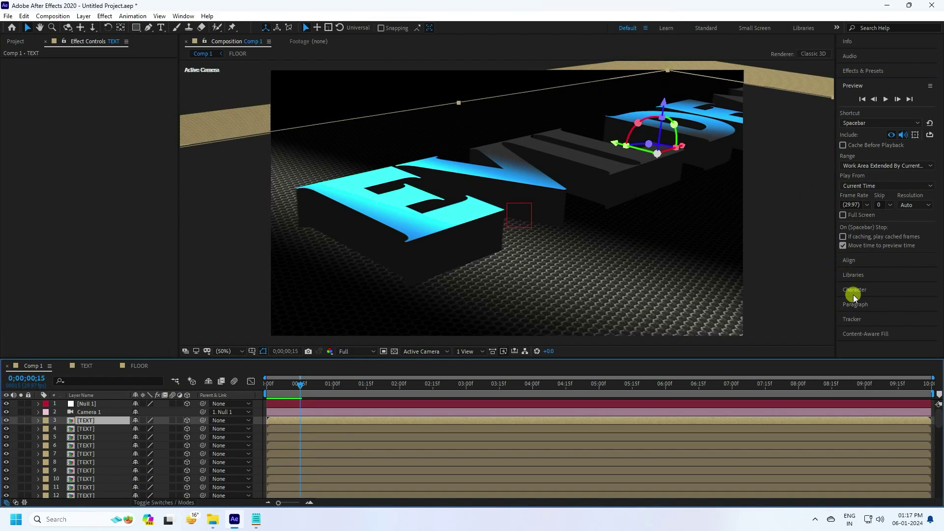
- Search 'drop' in Effects & Presets and apply Drop Shadow to TEXT layer 3
{"action": "left_click", "coordinate": [848, 75]}
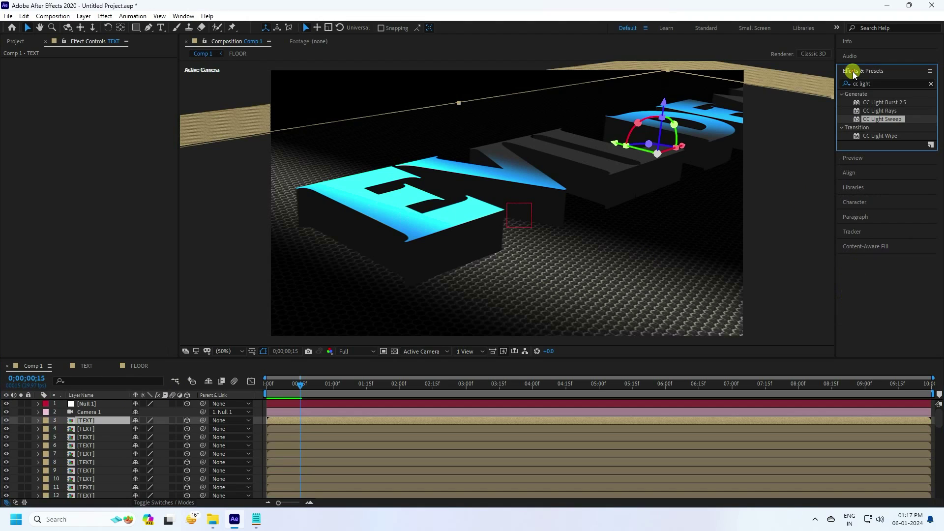
{"action": "left_click", "coordinate": [852, 85]}
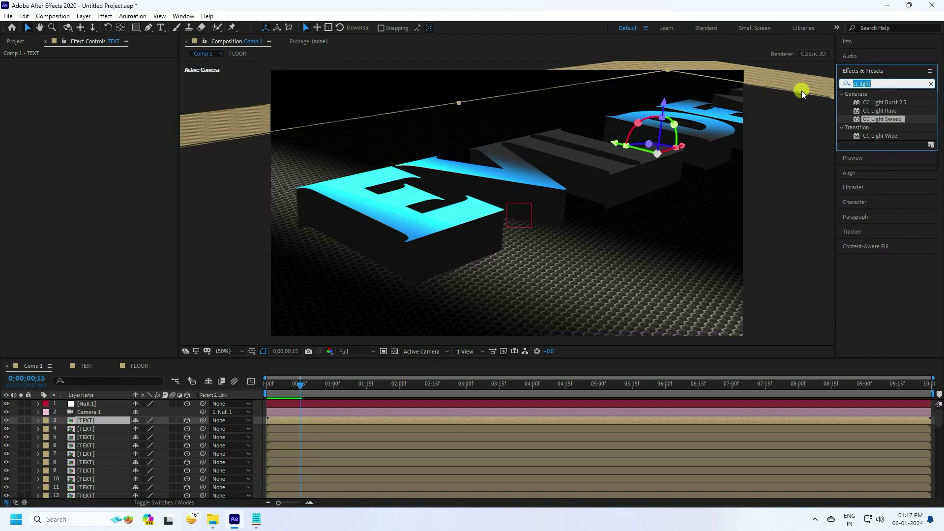
{"action": "type", "text": "drop"}
{"action": "left_click_drag", "start_coordinate": [887, 201], "coordinate": [108, 422]}
{"action": "left_click_drag", "start_coordinate": [110, 421], "coordinate": [109, 421]}
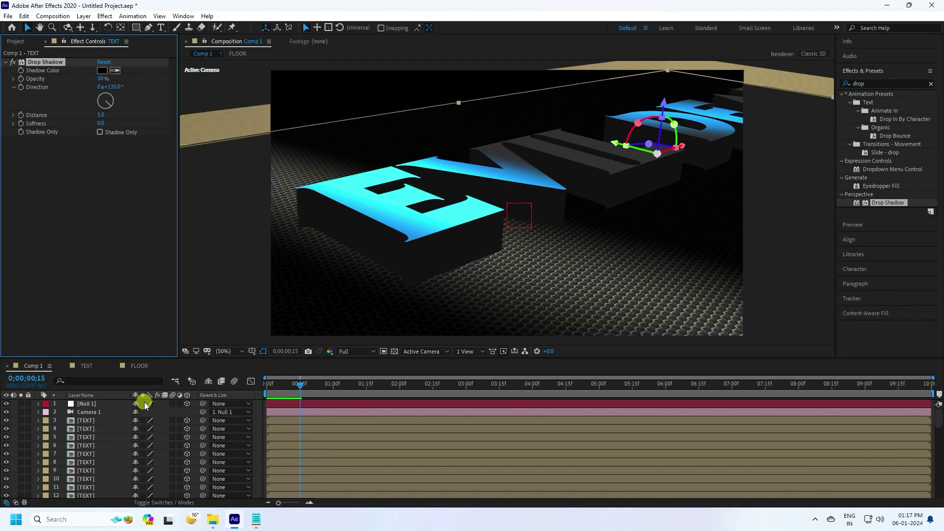
- Set the drop shadow opacity to 80% and its softness to 40
{"action": "left_click", "coordinate": [101, 80]}
{"action": "type", "text": "80"}
{"action": "left_click", "coordinate": [147, 82]}
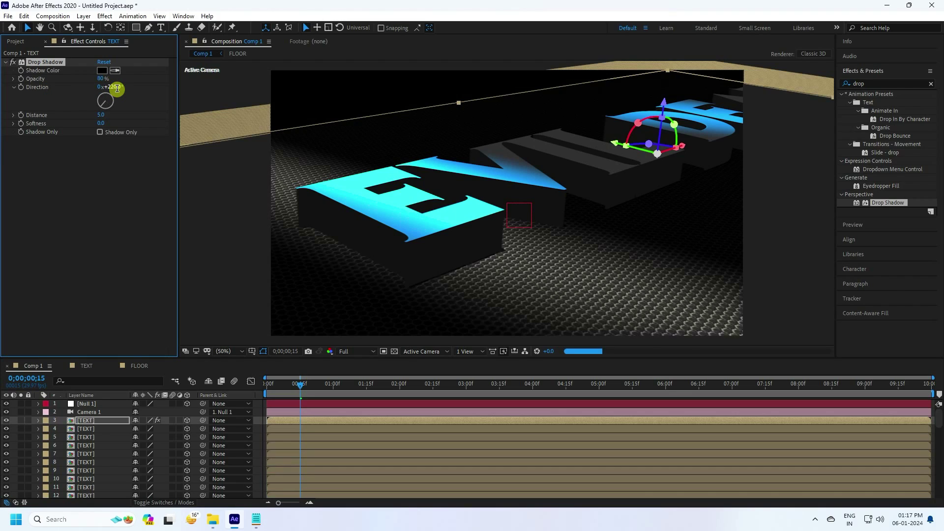
{"action": "left_click", "coordinate": [100, 116]}
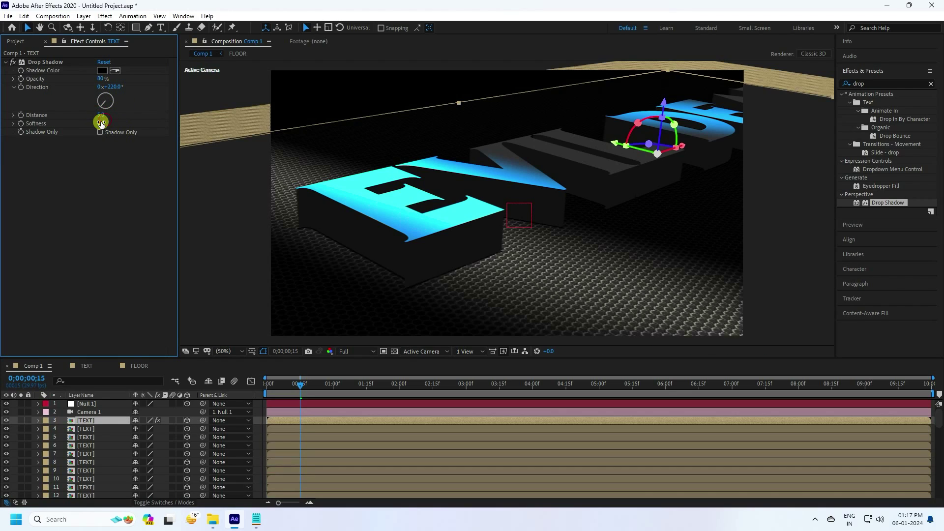
{"action": "key", "text": "Tab"}
{"action": "type", "text": "20"}
{"action": "key", "text": "Return"}
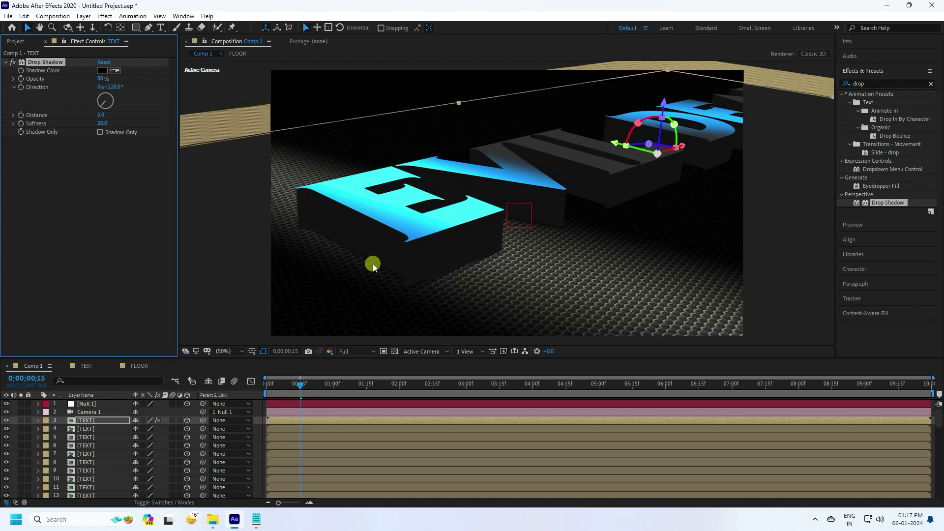
{"action": "left_click", "coordinate": [103, 123]}
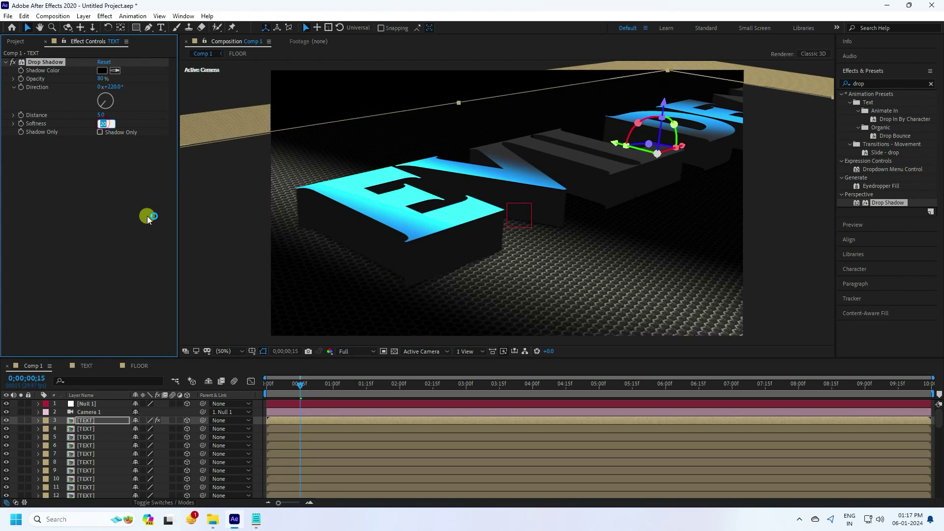
{"action": "type", "text": "40"}
{"action": "key", "text": "Return"}
- Preview the animation from the start, then deselect the TEXT layer
{"action": "left_click_drag", "start_coordinate": [298, 387], "coordinate": [229, 390]}
{"action": "key", "text": "space"}
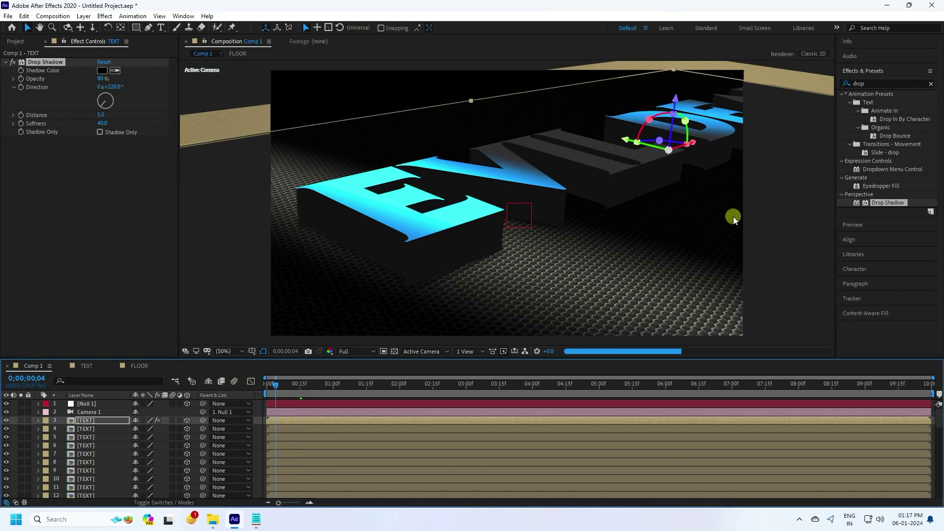
{"action": "left_click", "coordinate": [798, 284]}
{"action": "left_click", "coordinate": [238, 98]}
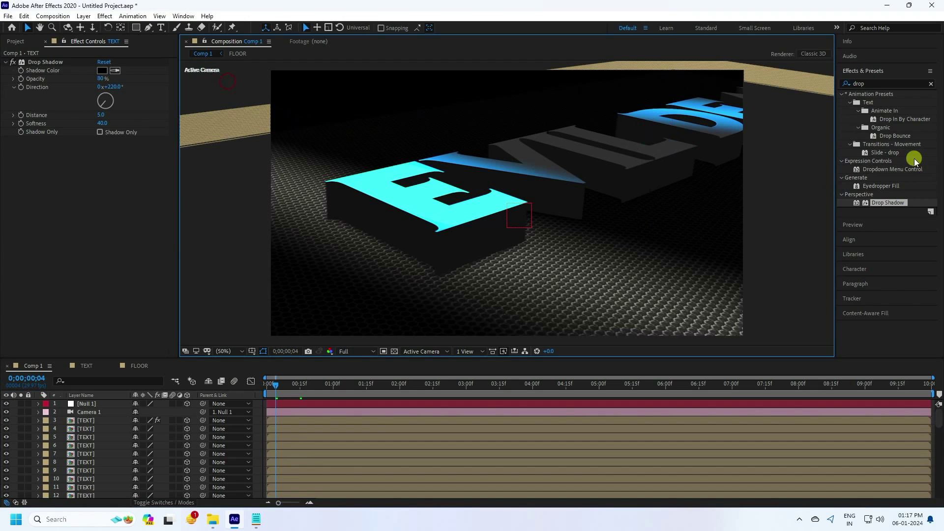
- Play the Comp 1 preview from the Preview panel, stop it, and select Camera 1
{"action": "left_click", "coordinate": [862, 71]}
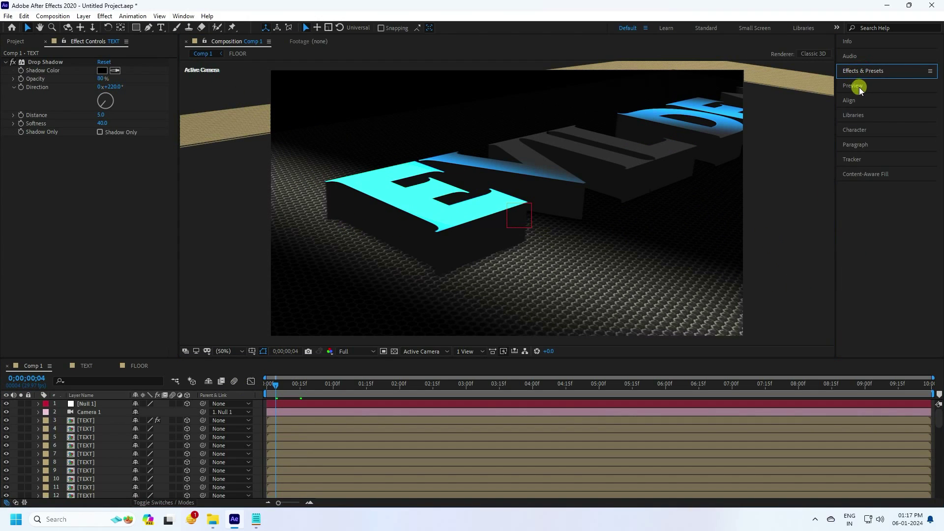
{"action": "left_click", "coordinate": [859, 86]}
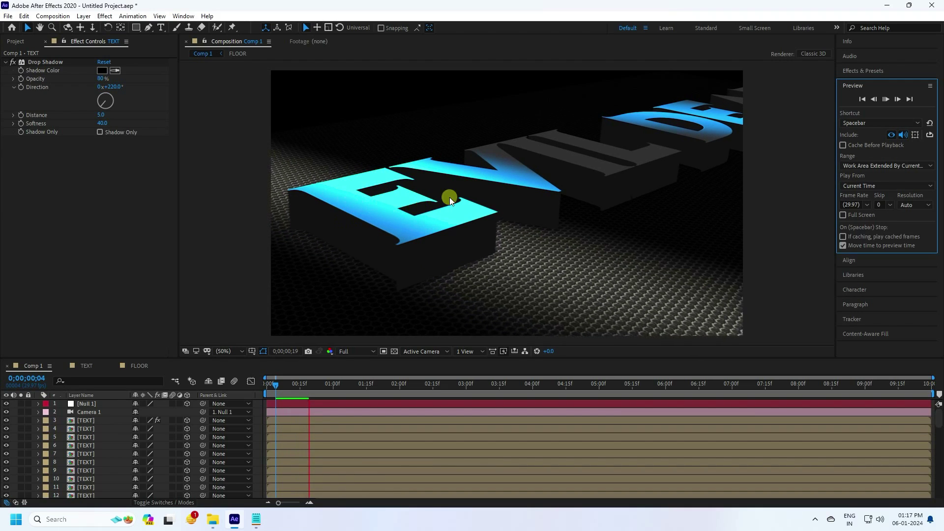
{"action": "left_click", "coordinate": [882, 100]}
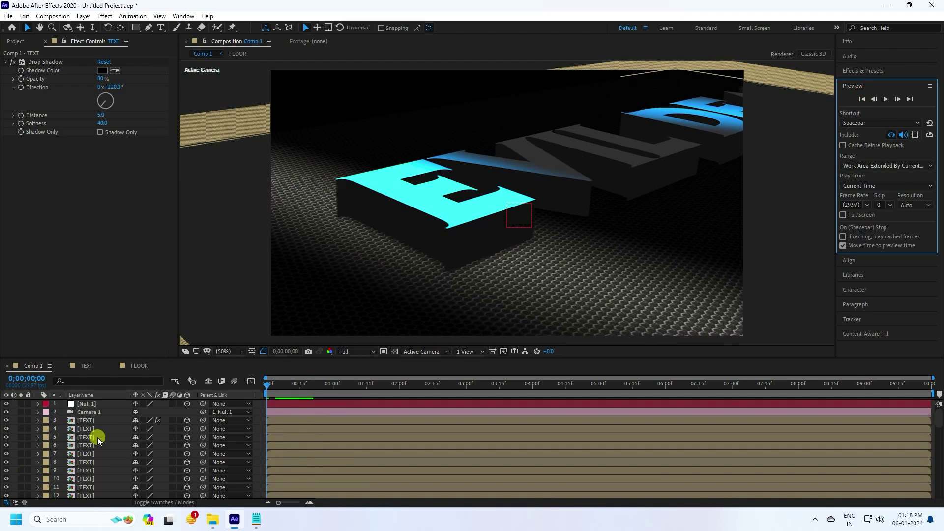
{"action": "left_click", "coordinate": [89, 412]}
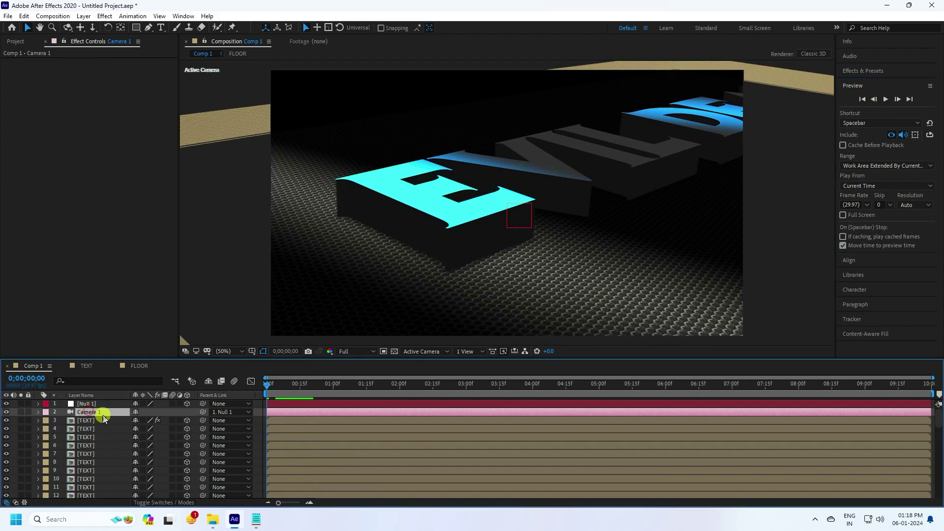
- Hide Camera 1 for a flat front view, fit the comp, and select the FLOOR layer
{"action": "left_click", "coordinate": [6, 412]}
{"action": "scroll", "coordinate": [342, 219], "scroll_direction": "up", "scroll_amount": 2}
{"action": "left_click_drag", "start_coordinate": [398, 222], "coordinate": [217, 219]}
{"action": "left_click_drag", "start_coordinate": [569, 225], "coordinate": [792, 228]}
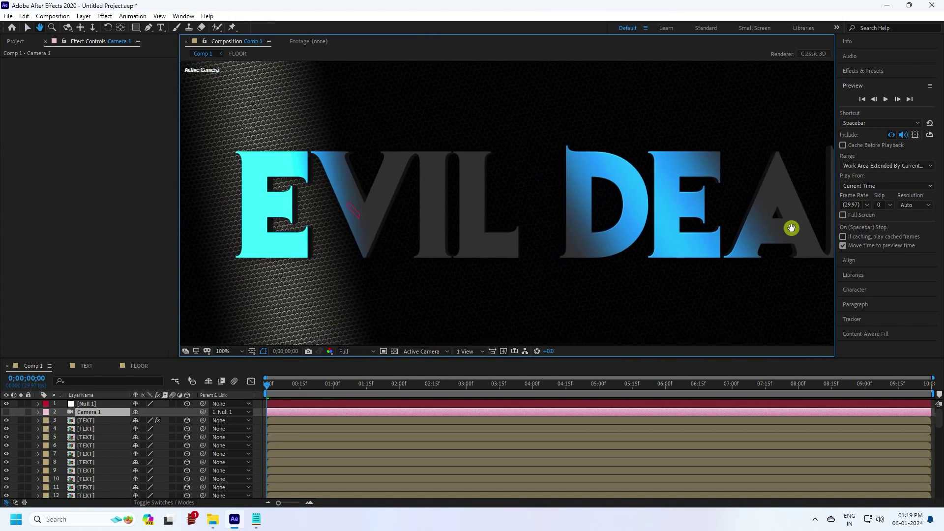
{"action": "key", "text": "shift+slash"}
{"action": "scroll", "coordinate": [93, 437], "scroll_direction": "down", "scroll_amount": 10}
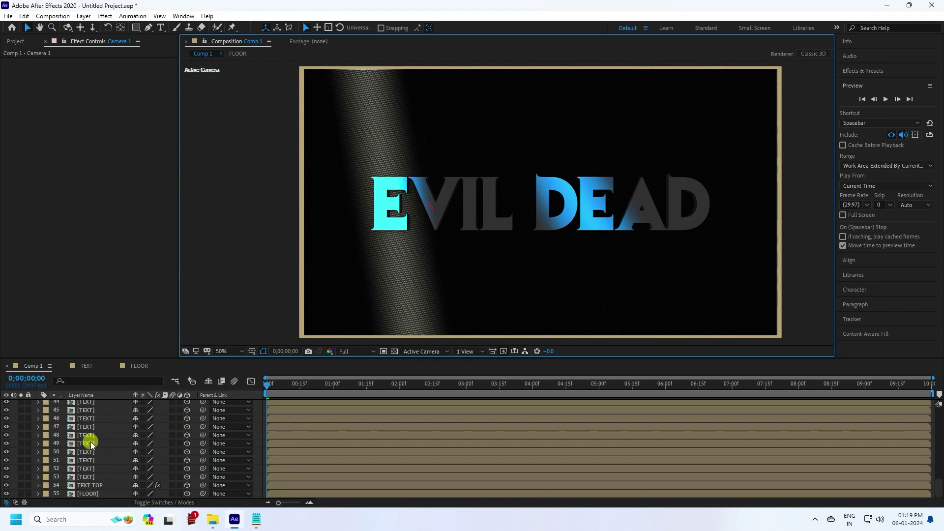
{"action": "left_click", "coordinate": [85, 494]}
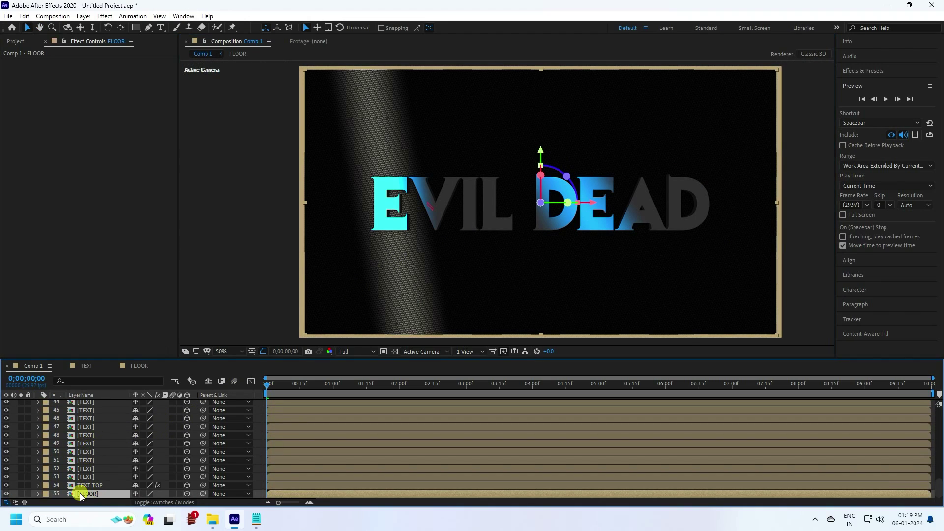
- Draw a rectangular mask on FLOOR around the EVIL DEAD title
{"action": "left_click", "coordinate": [136, 28]}
{"action": "left_click", "coordinate": [179, 27]}
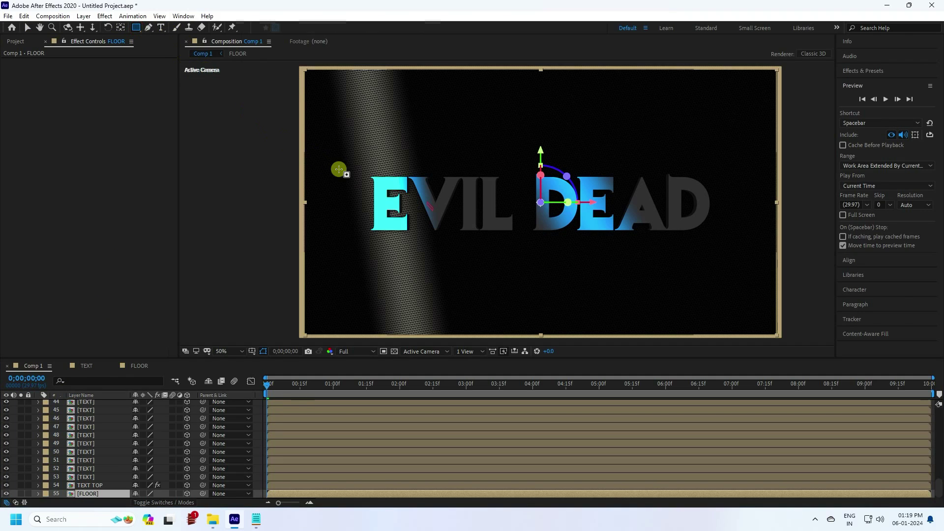
{"action": "left_click_drag", "start_coordinate": [351, 156], "coordinate": [732, 249]}
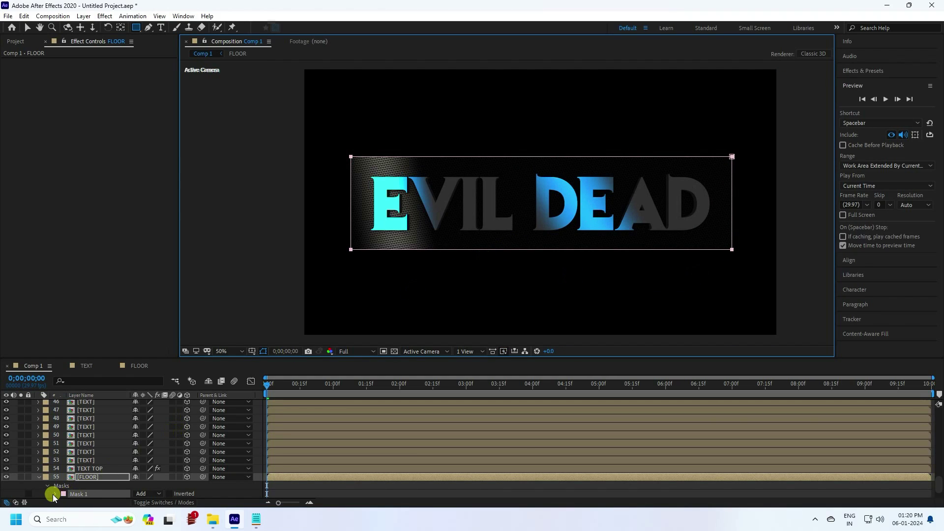
- Feather the FLOOR's Mask 1 by 100 pixels and return to the Selection tool
{"action": "scroll", "coordinate": [58, 486], "scroll_direction": "down", "scroll_amount": 2}
{"action": "left_click", "coordinate": [55, 469]}
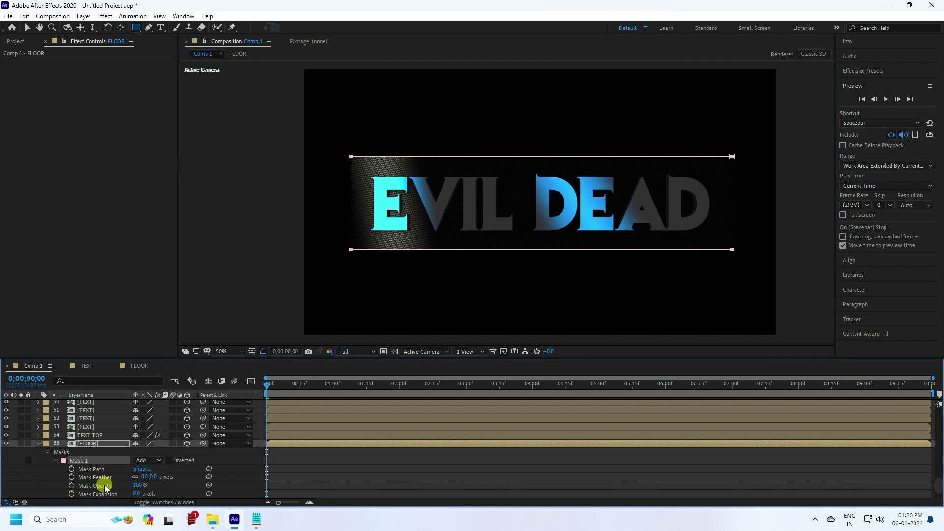
{"action": "left_click", "coordinate": [149, 477]}
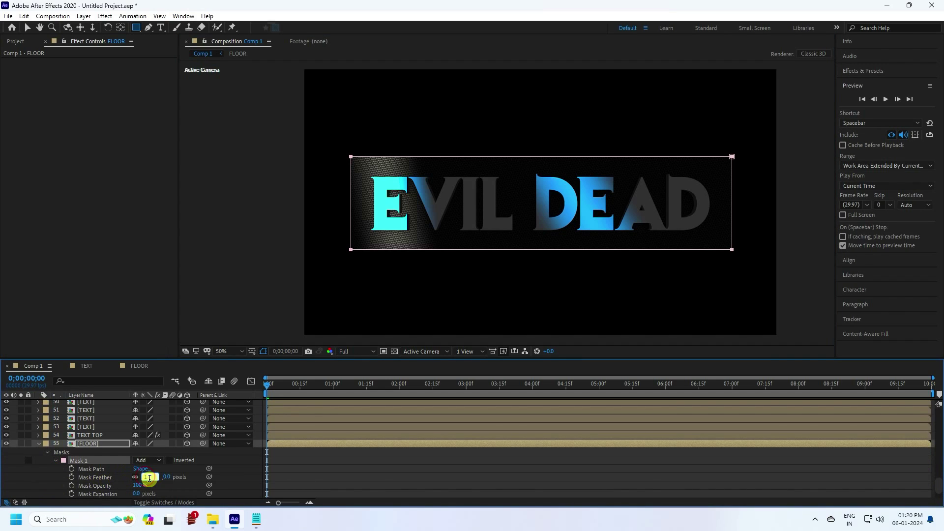
{"action": "type", "text": "100"}
{"action": "key", "text": "Return"}
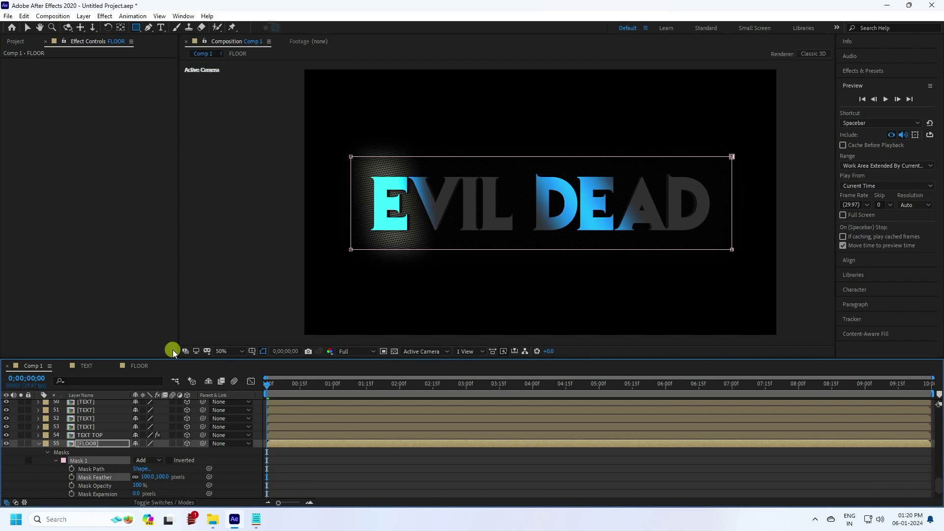
{"action": "left_click", "coordinate": [27, 27]}
{"action": "left_click", "coordinate": [37, 443]}
{"action": "scroll", "coordinate": [52, 446], "scroll_direction": "up", "scroll_amount": 15}
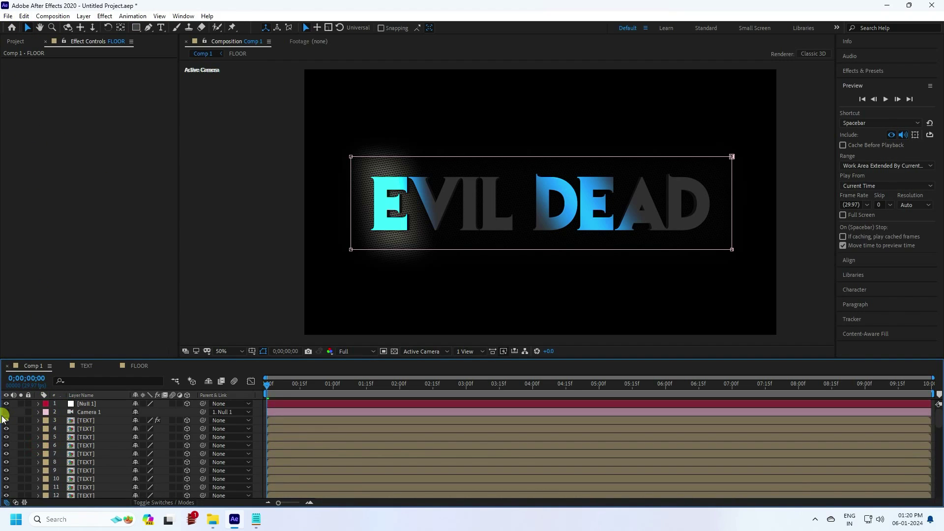
- Re-enable Camera 1, select TEXT TOP, fit the viewer, and play the preview
{"action": "left_click", "coordinate": [6, 412]}
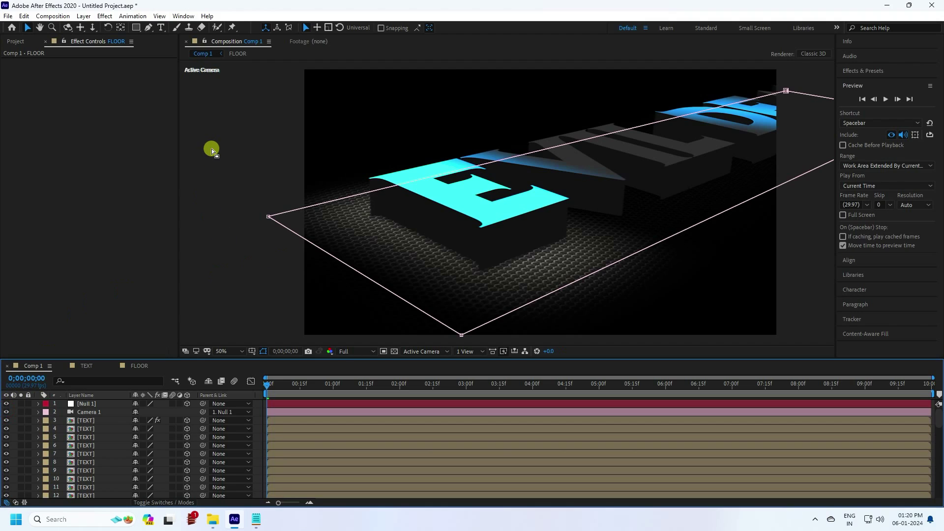
{"action": "left_click", "coordinate": [212, 149]}
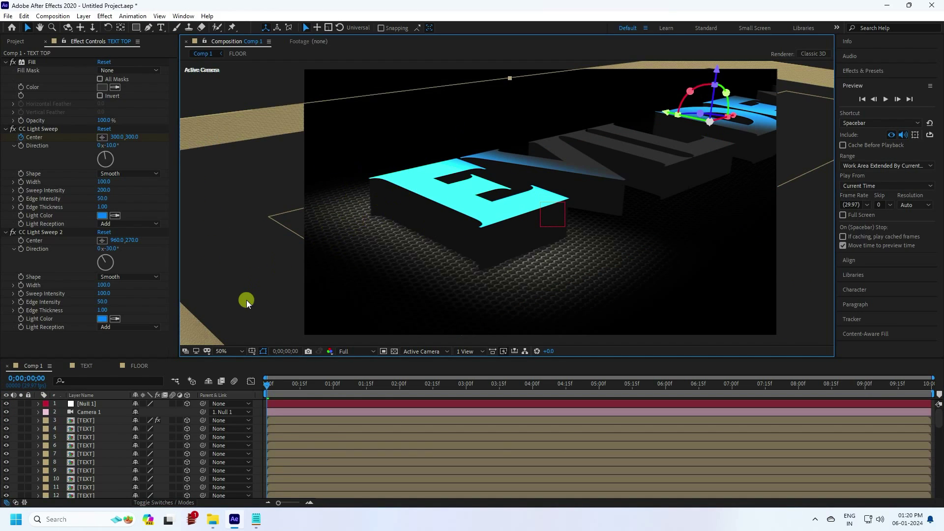
{"action": "left_click", "coordinate": [237, 351]}
{"action": "left_click", "coordinate": [259, 190]}
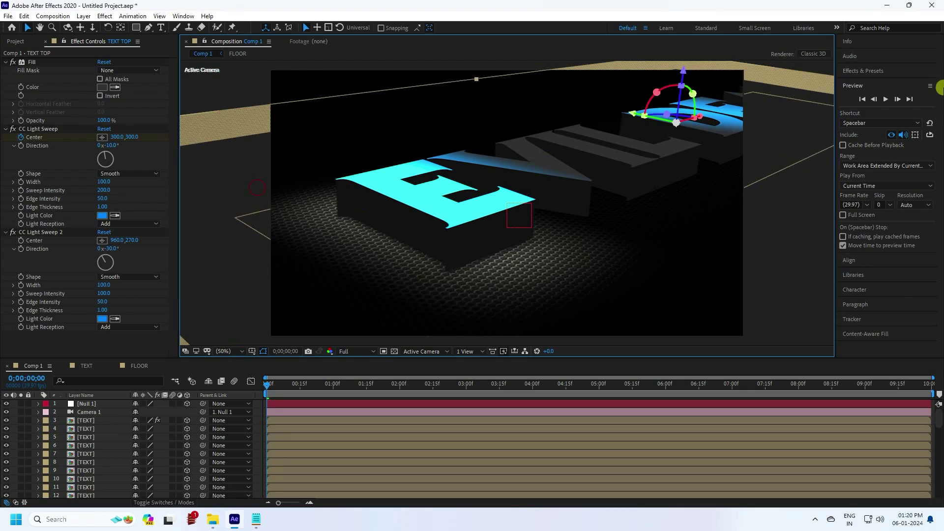
{"action": "left_click", "coordinate": [864, 101]}
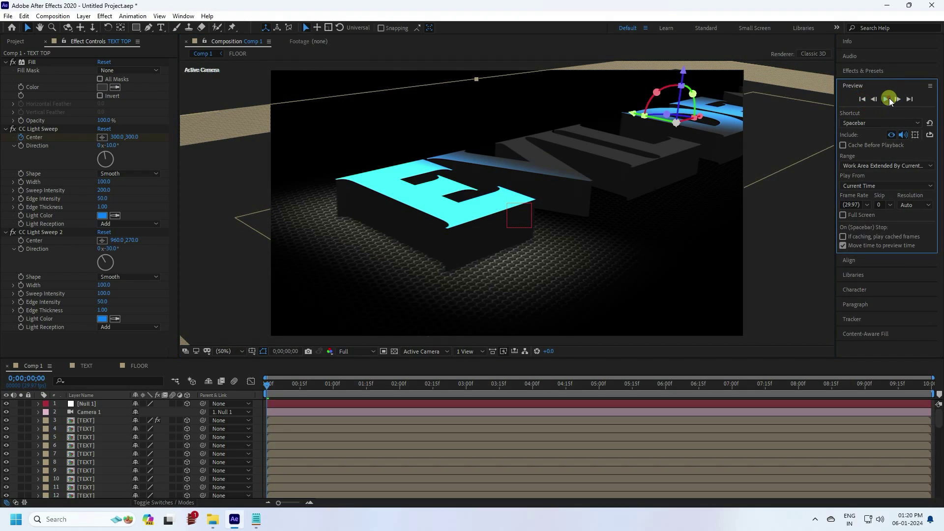
{"action": "left_click", "coordinate": [888, 98]}
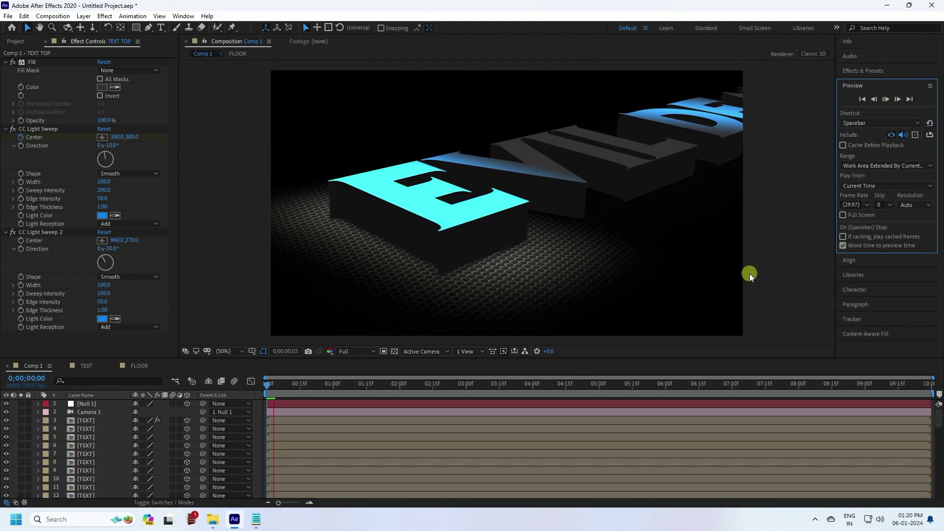